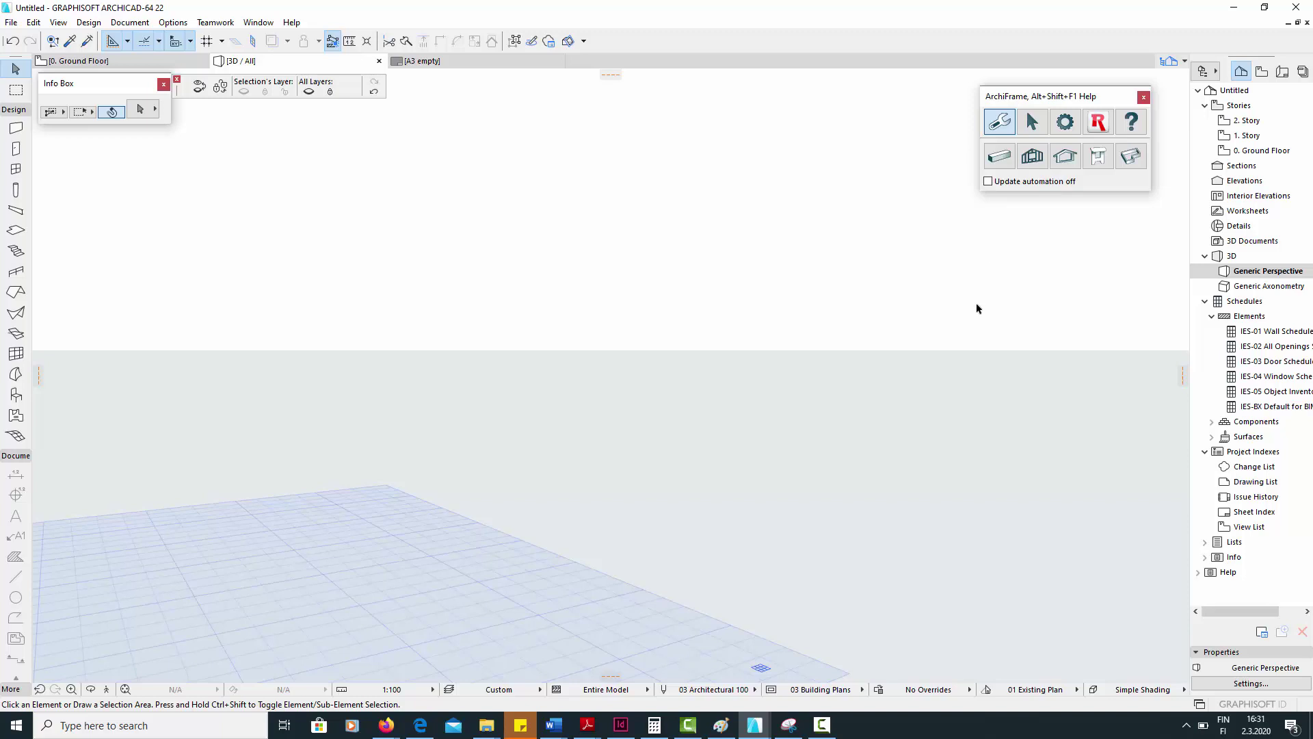
- Show the ArchiFrame settings, with focus in the user-specific settings folder field
{"action": "left_click", "coordinate": [1067, 126]}
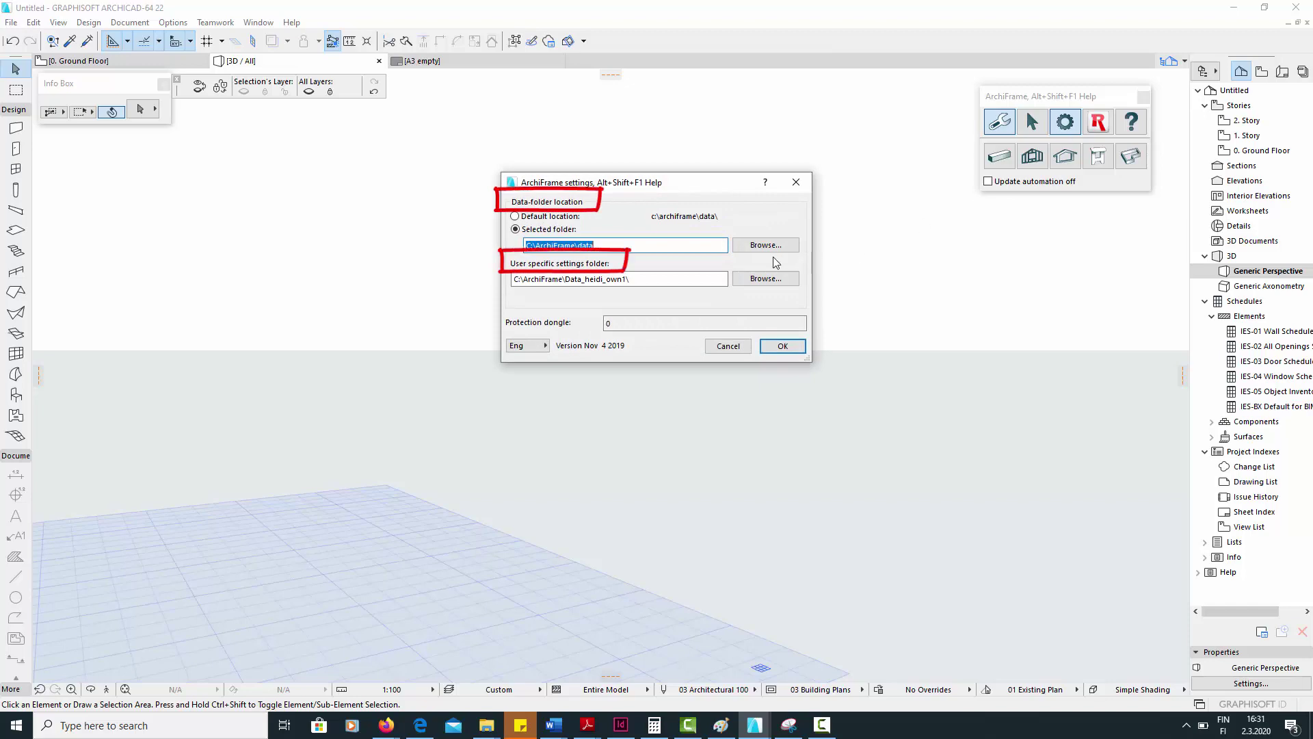
{"action": "left_click", "coordinate": [702, 282]}
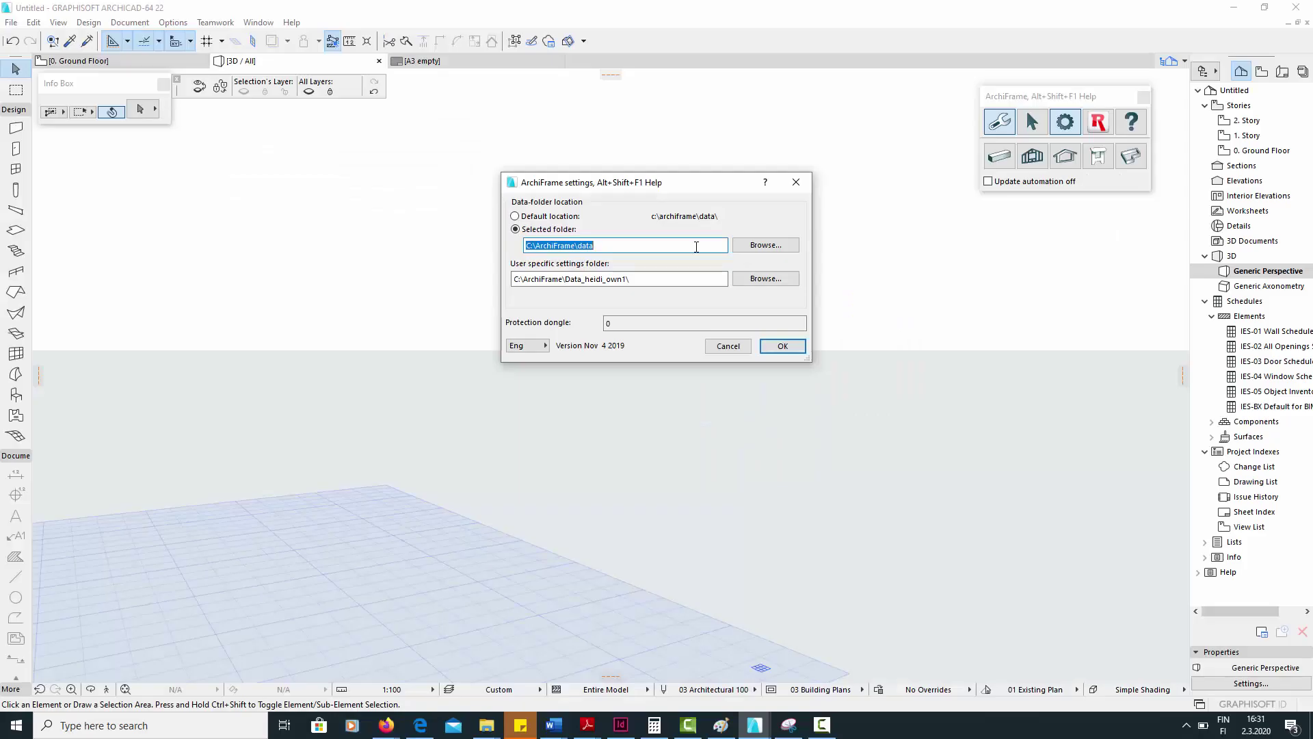
- Browse to This PC > C: > ArchiFrame > data and make it the selected data folder
{"action": "left_click", "coordinate": [696, 246]}
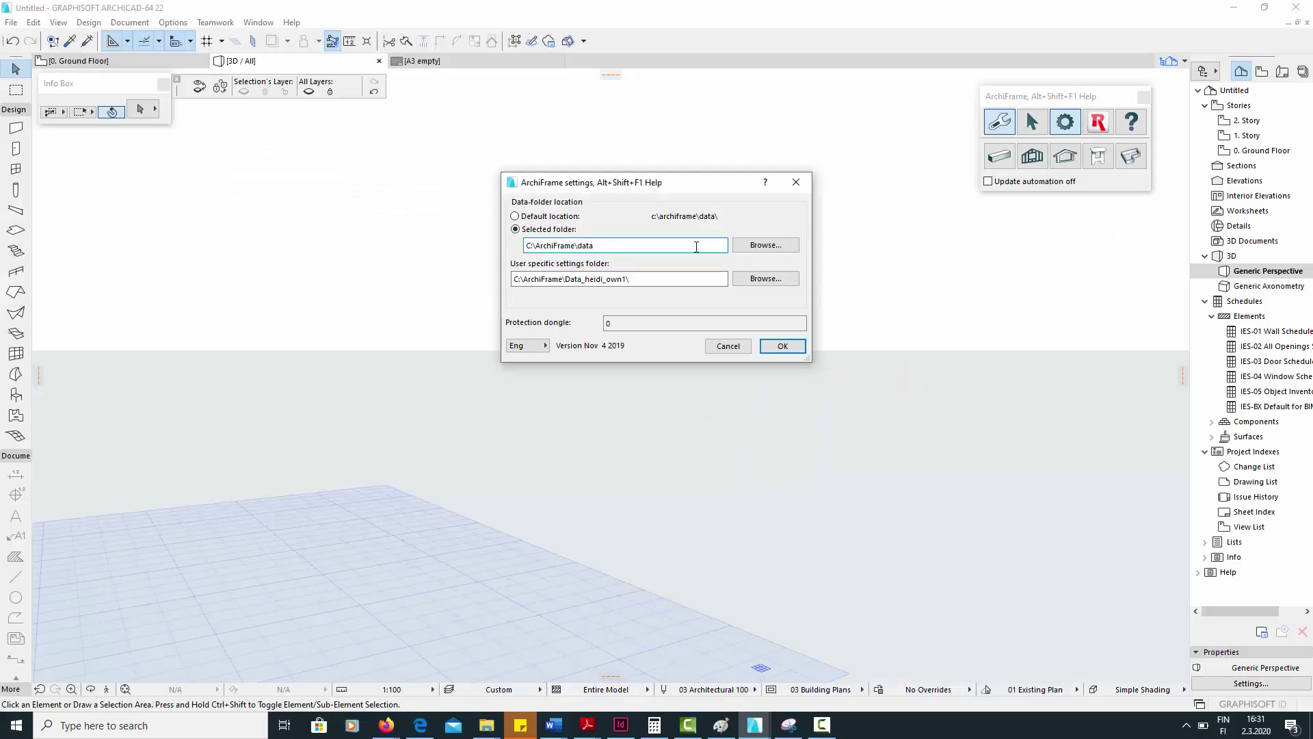
{"action": "left_click", "coordinate": [753, 247]}
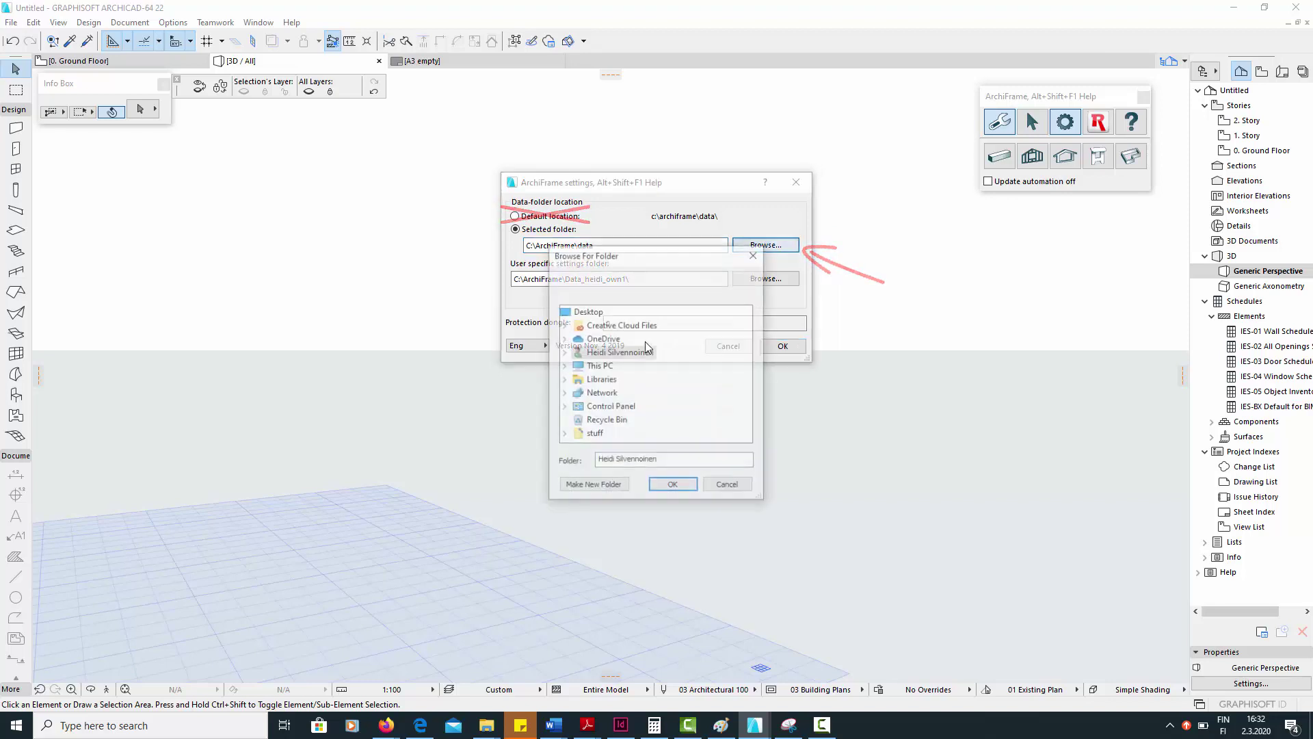
{"action": "double_click", "coordinate": [601, 366]}
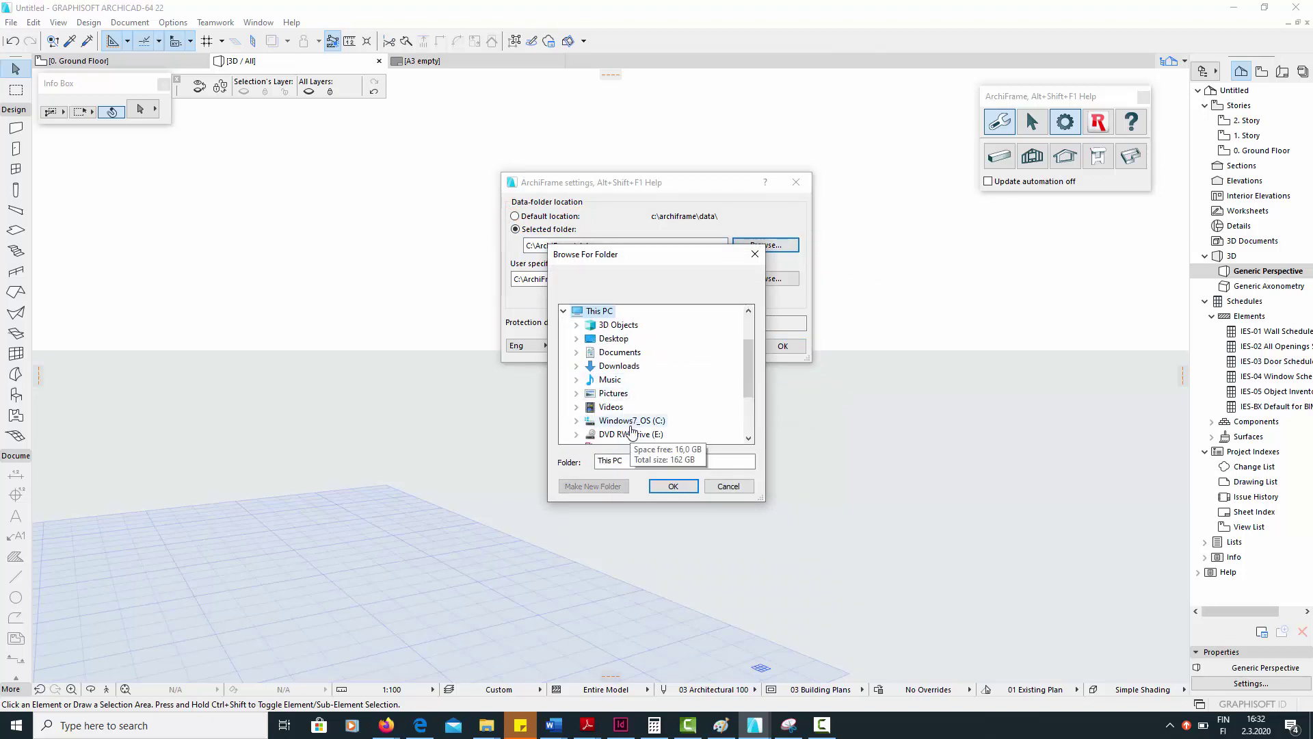
{"action": "double_click", "coordinate": [631, 422]}
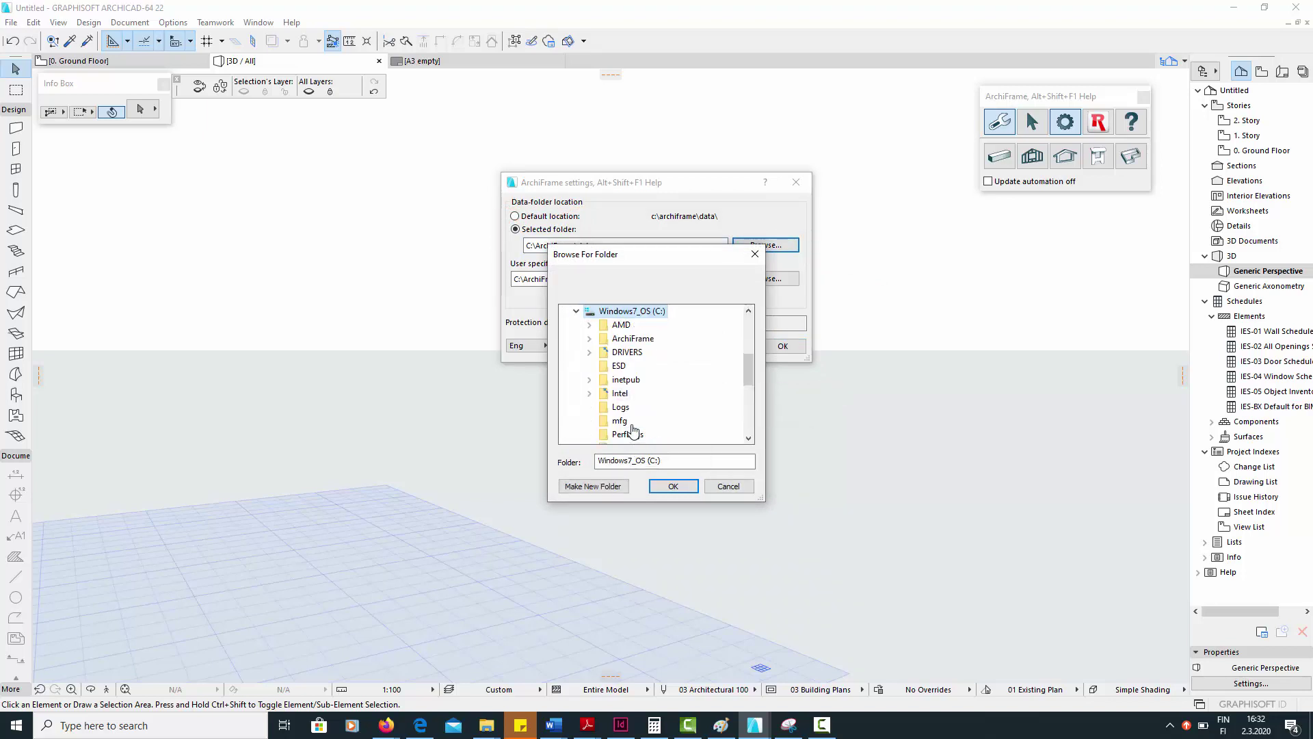
{"action": "double_click", "coordinate": [633, 338]}
{"action": "left_click", "coordinate": [633, 365]}
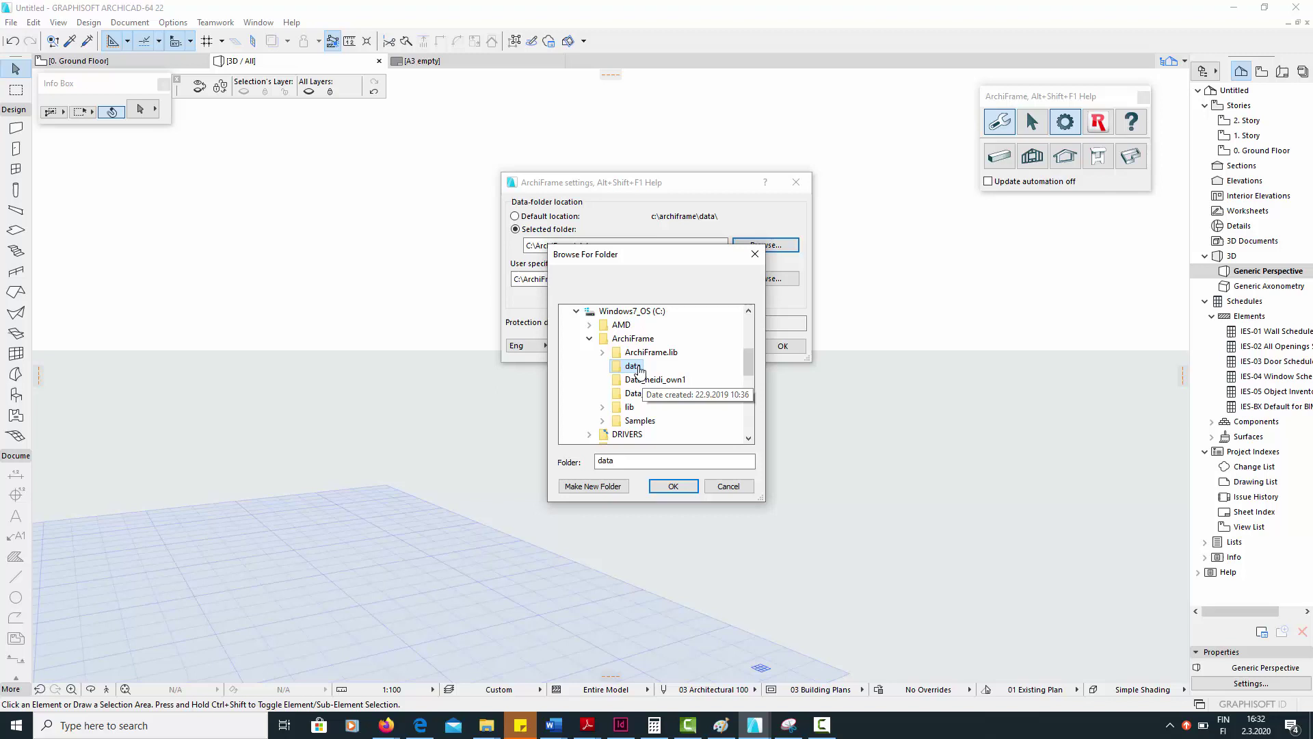
{"action": "left_click", "coordinate": [673, 486]}
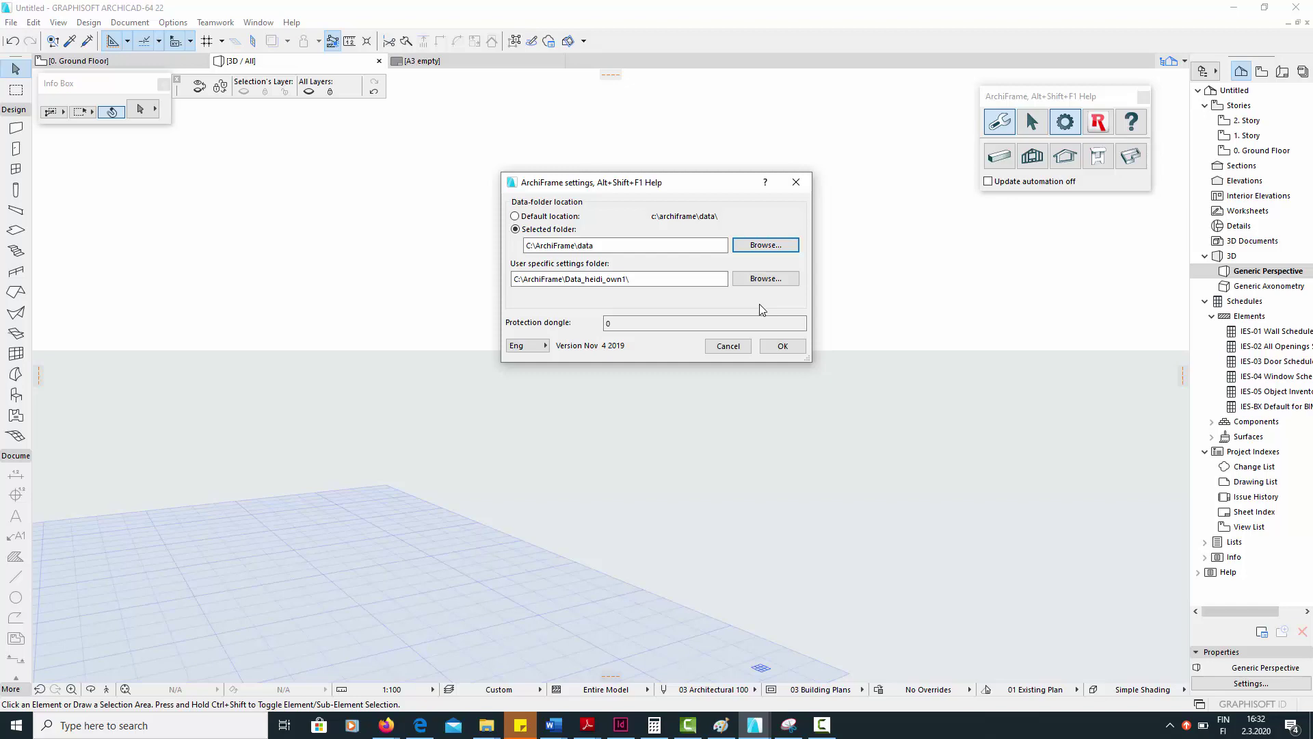
- Copy the Data_Yours_BASE_own folder and paste it into C:\ArchiFrame in File Explorer
{"action": "left_click", "coordinate": [494, 729]}
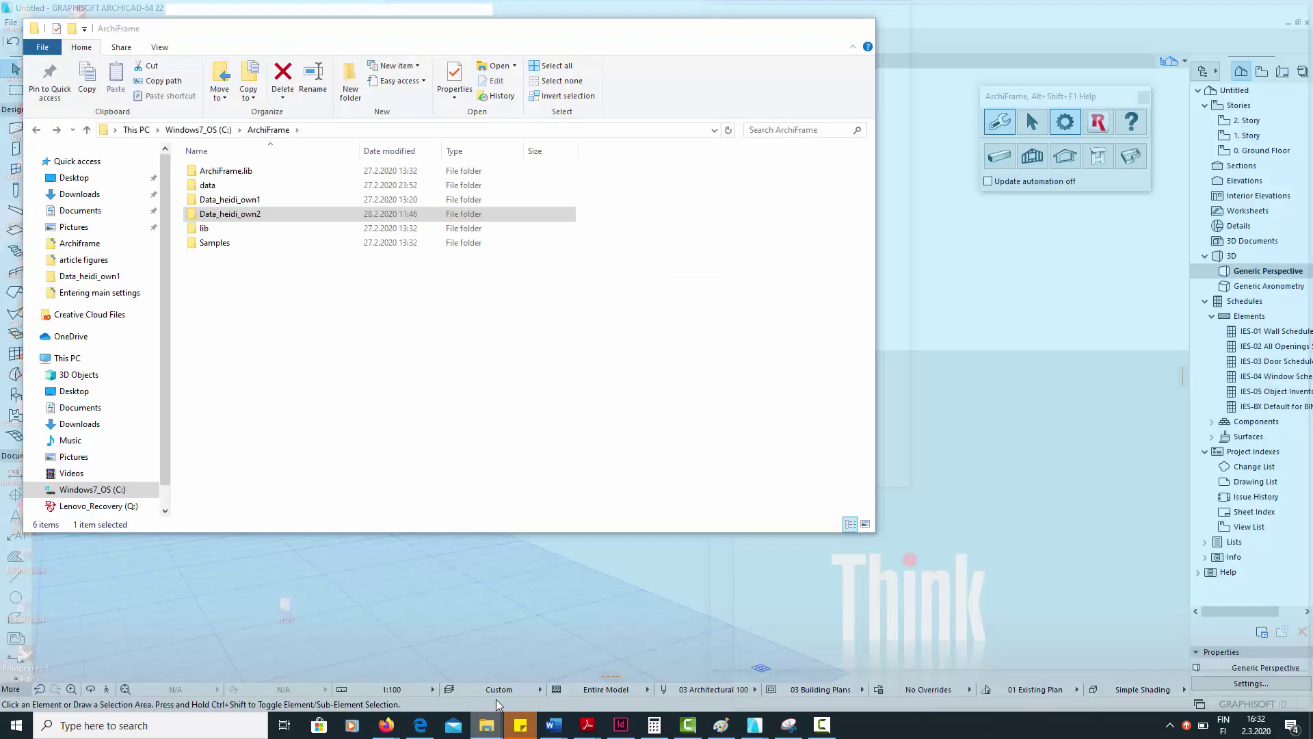
{"action": "left_click", "coordinate": [495, 699]}
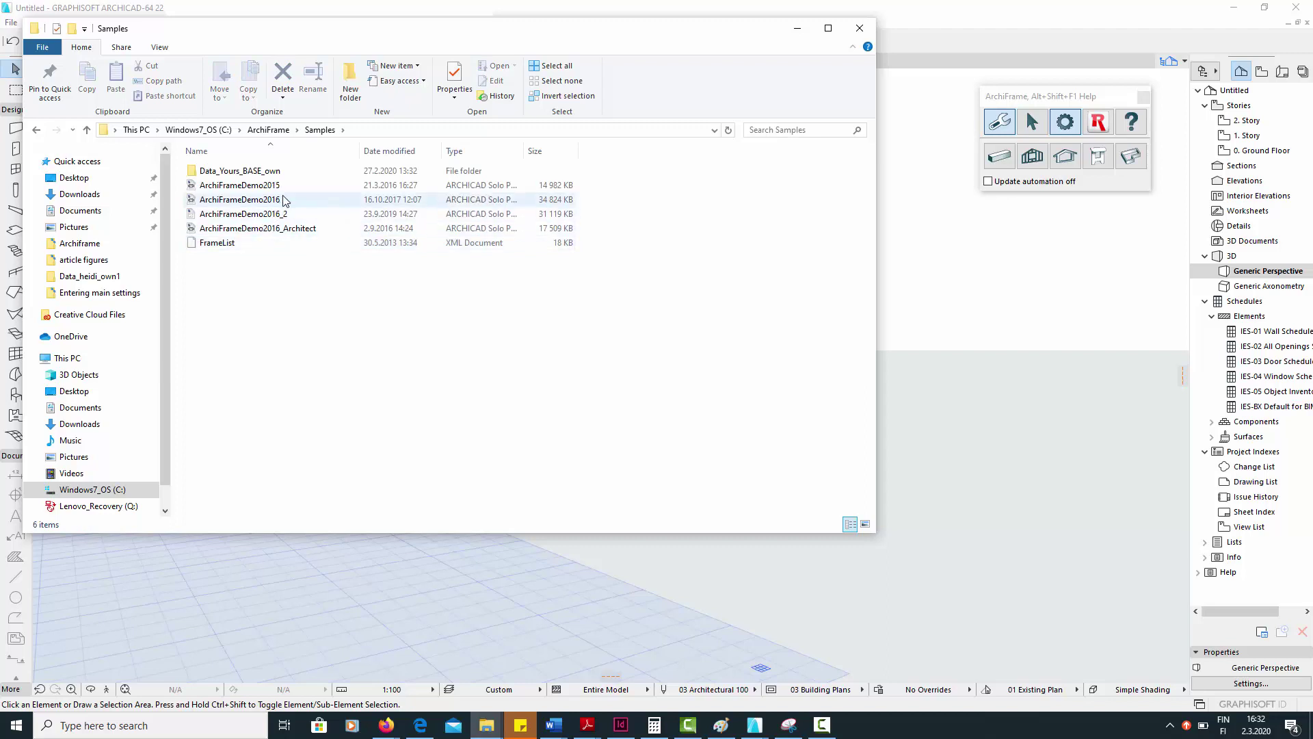
{"action": "left_click", "coordinate": [294, 171]}
{"action": "key", "text": "ctrl+c"}
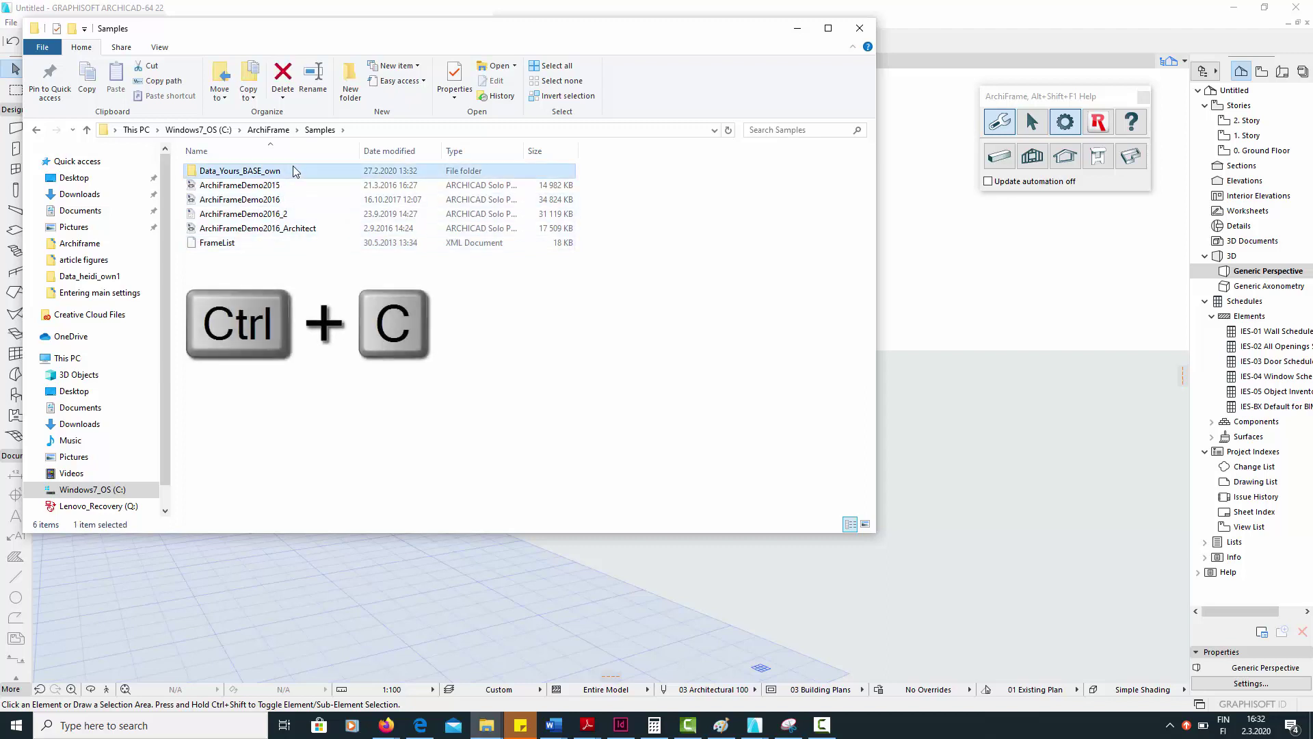
{"action": "left_click", "coordinate": [268, 130]}
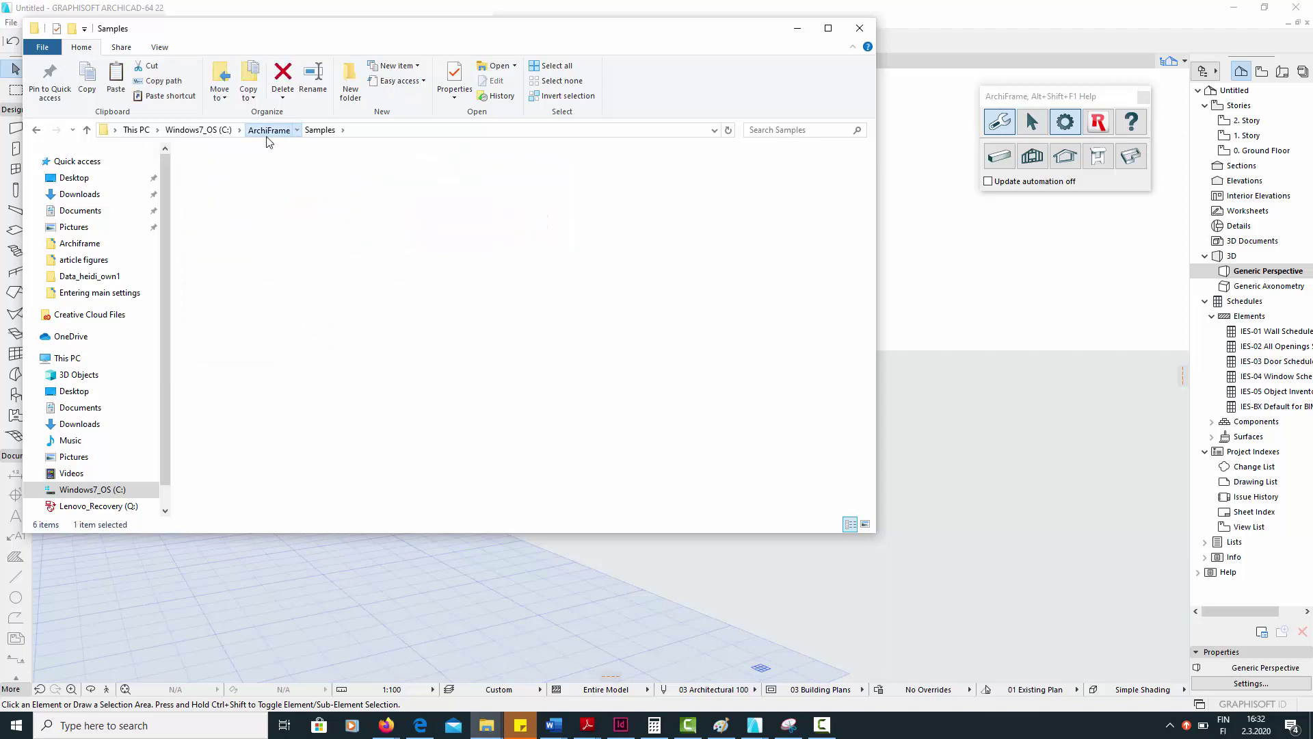
{"action": "key", "text": "ctrl+v"}
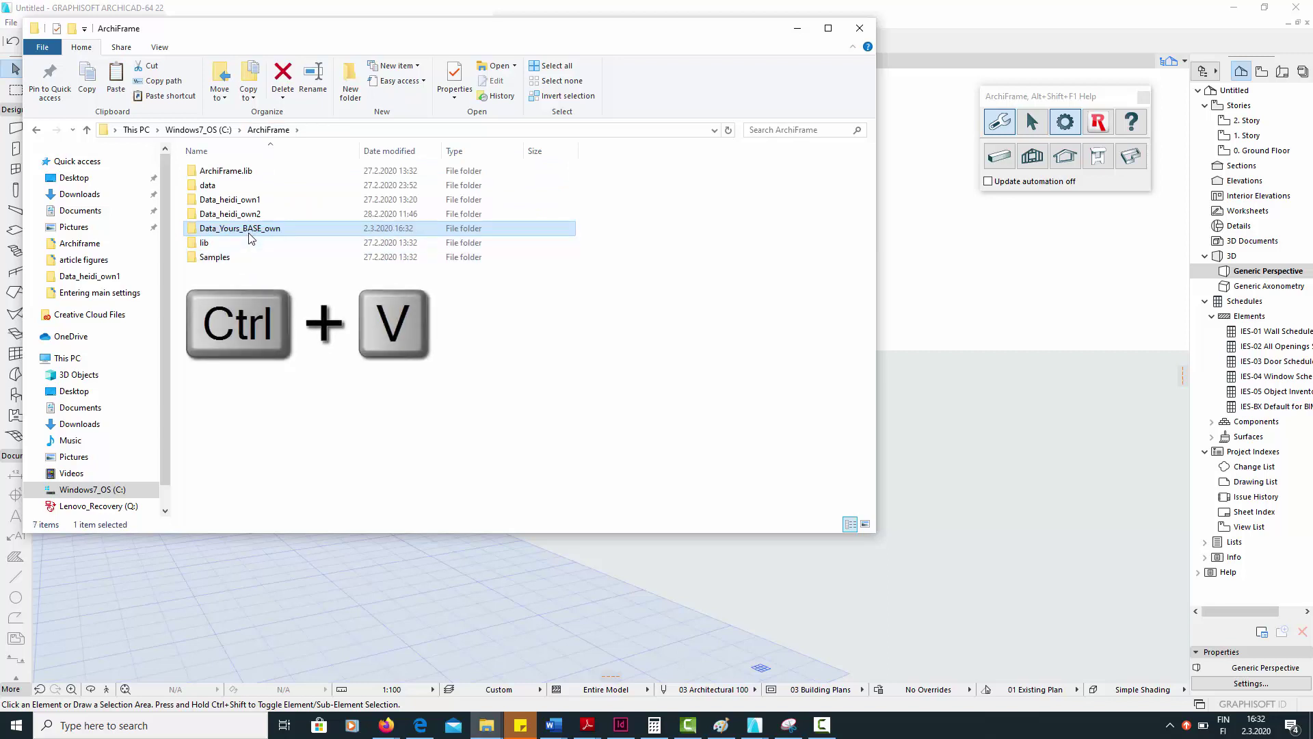
- Rename the pasted copy to Data_MyCompany_own, then delete it to the Recycle Bin
{"action": "left_click", "coordinate": [256, 229]}
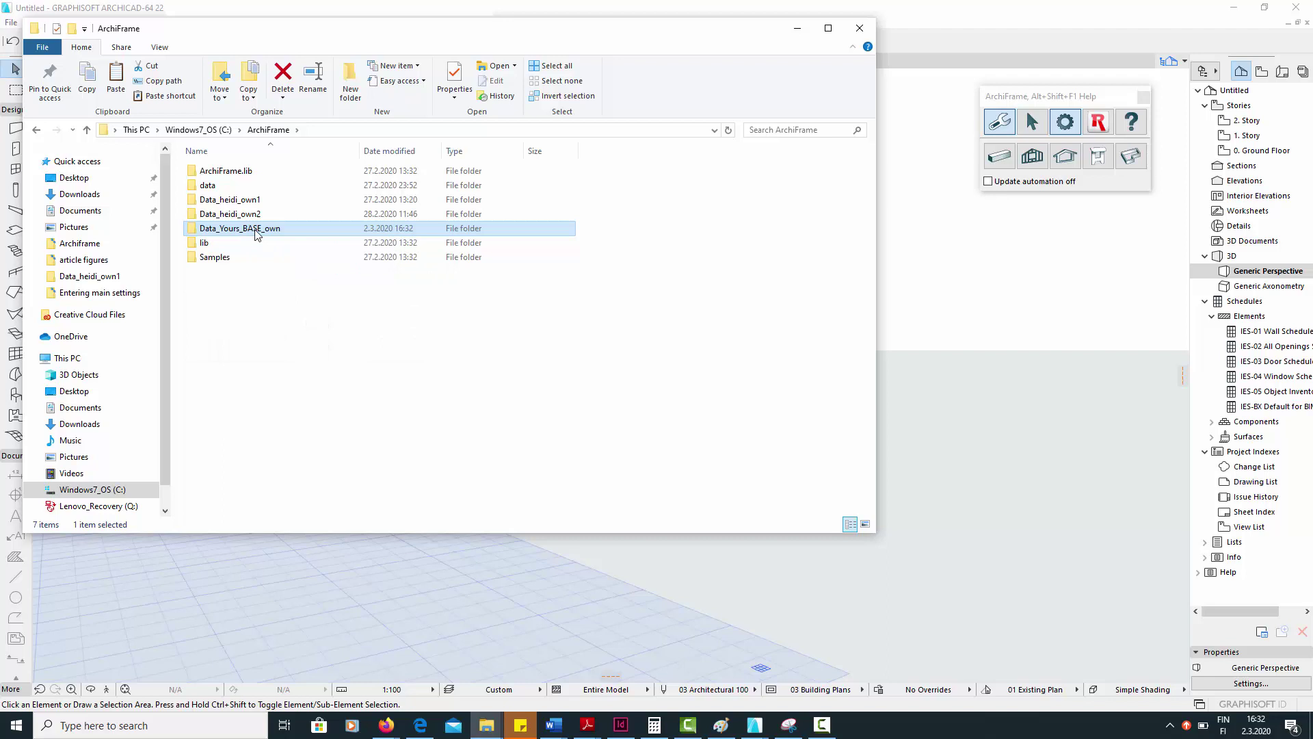
{"action": "left_click", "coordinate": [258, 229]}
{"action": "left_click_drag", "start_coordinate": [280, 229], "coordinate": [219, 228]}
{"action": "type", "text": "My"}
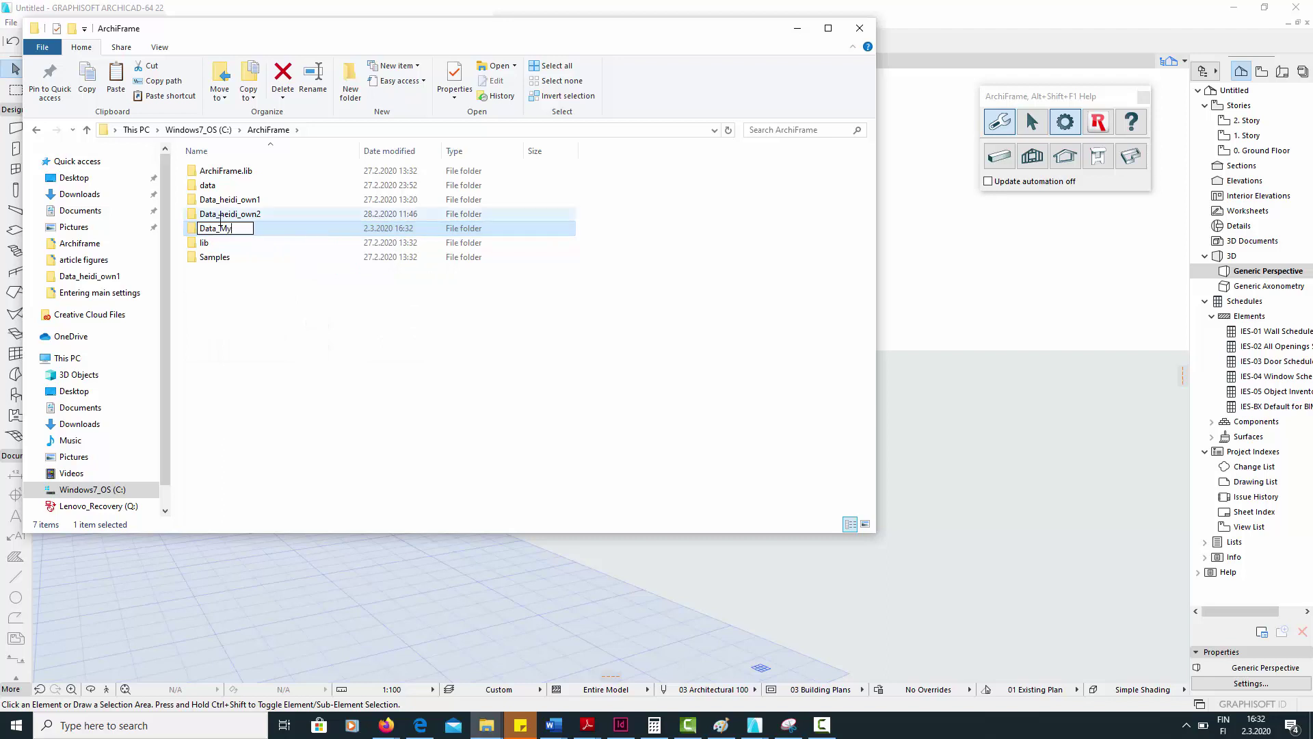
{"action": "type", "text": "Company_own"}
{"action": "key", "text": "Return"}
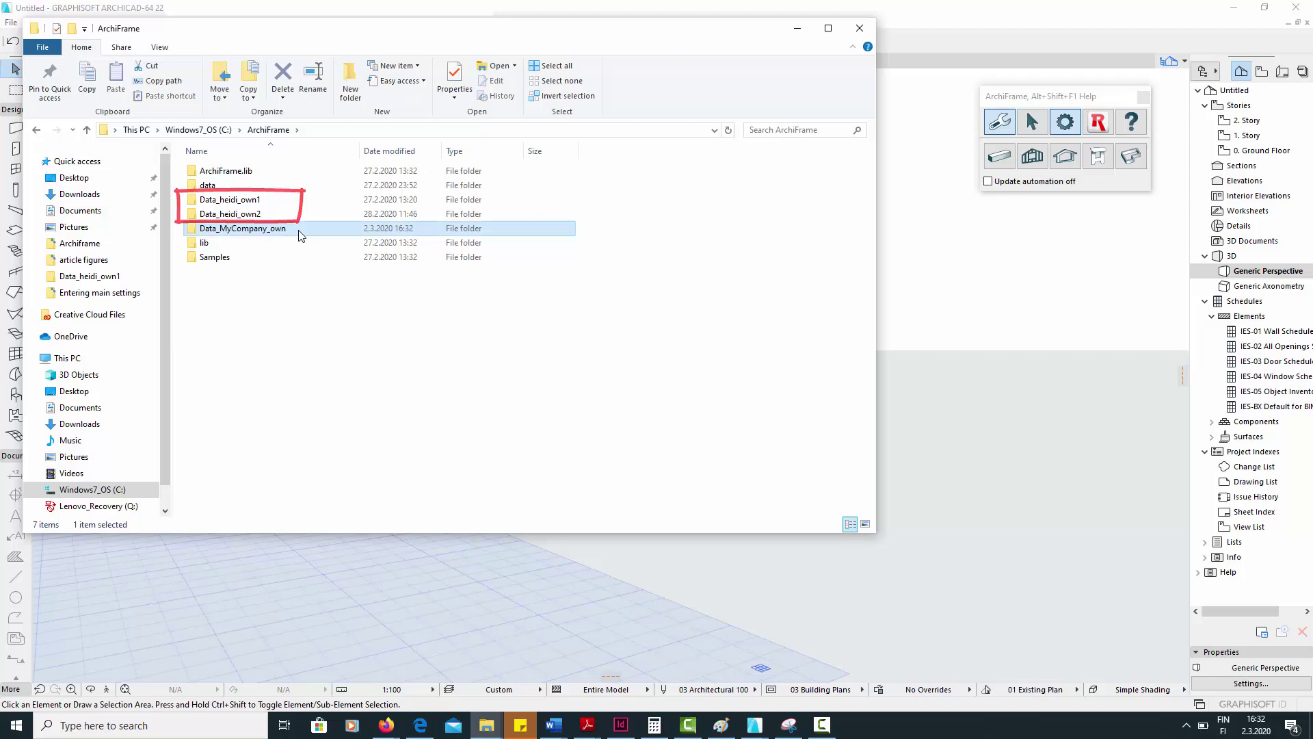
{"action": "key", "text": "Delete"}
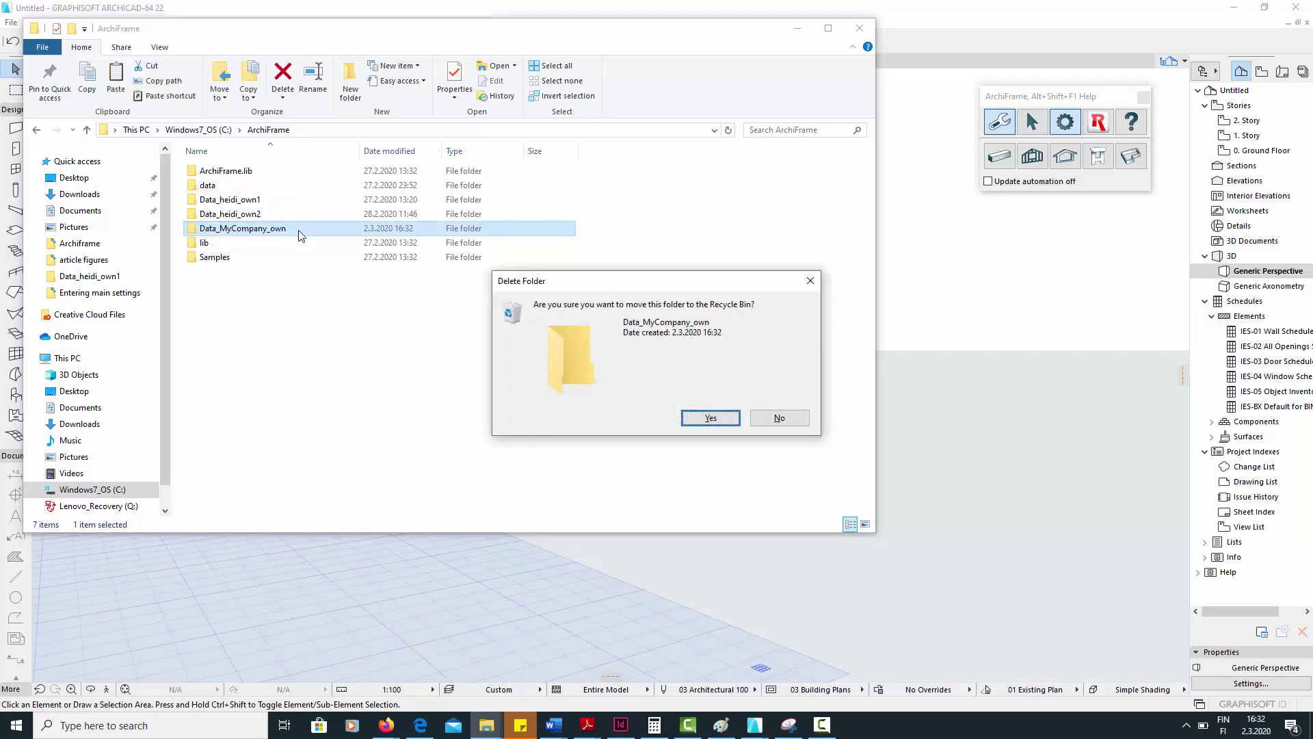
{"action": "left_click", "coordinate": [705, 419]}
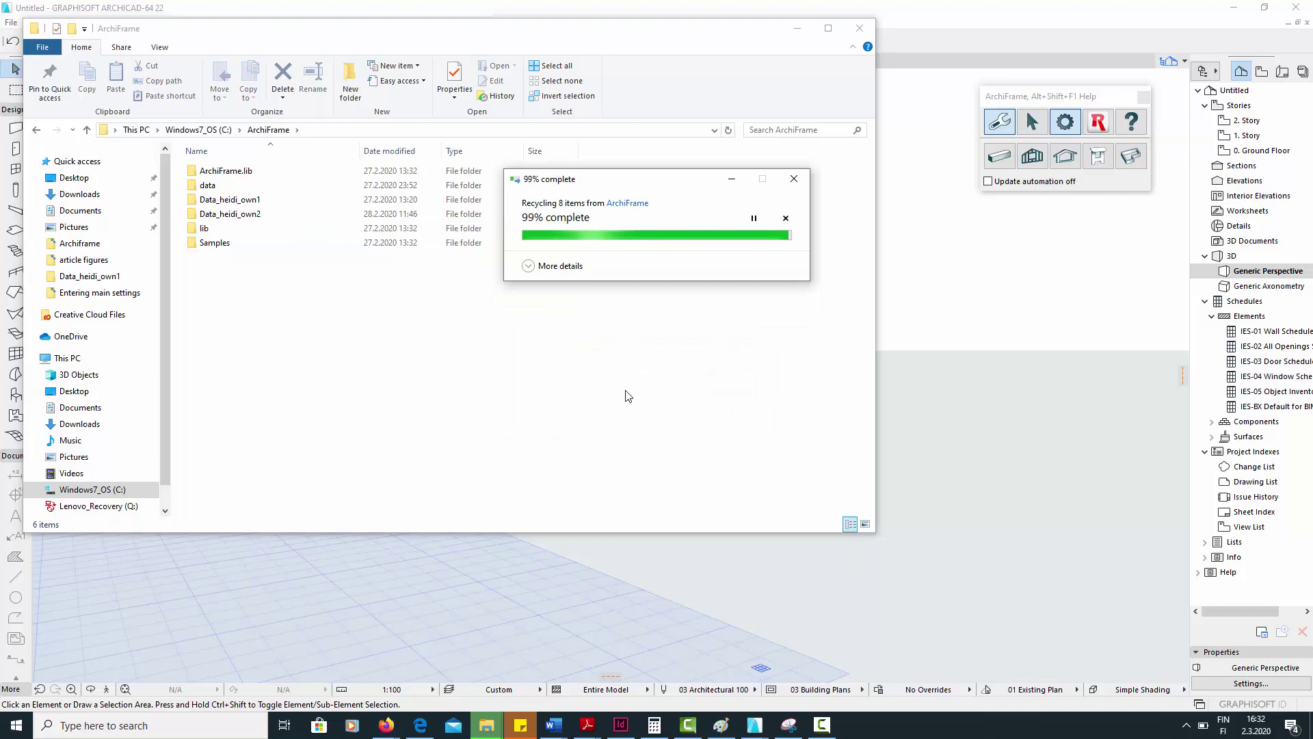
- Set the user-specific settings folder to your own data folder under C:\ArchiFrame and accept the settings
{"action": "left_click", "coordinate": [798, 32]}
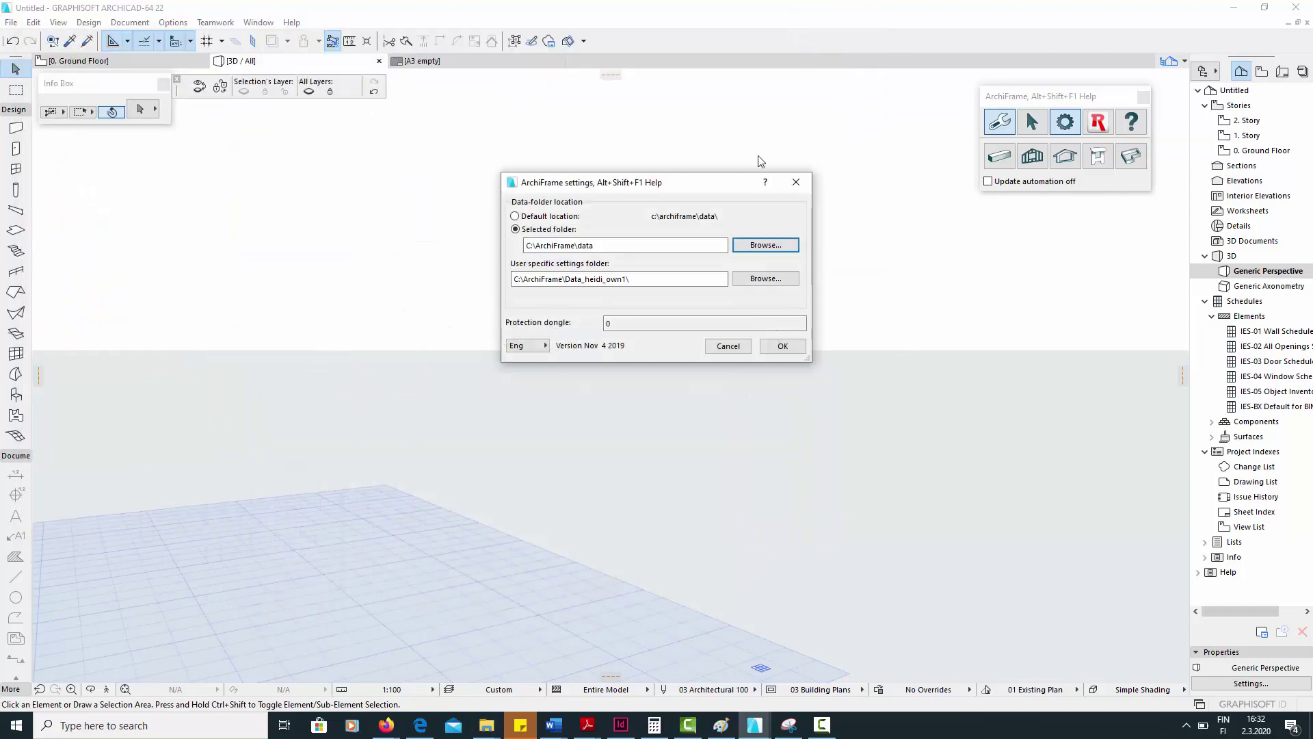
{"action": "left_click", "coordinate": [761, 284]}
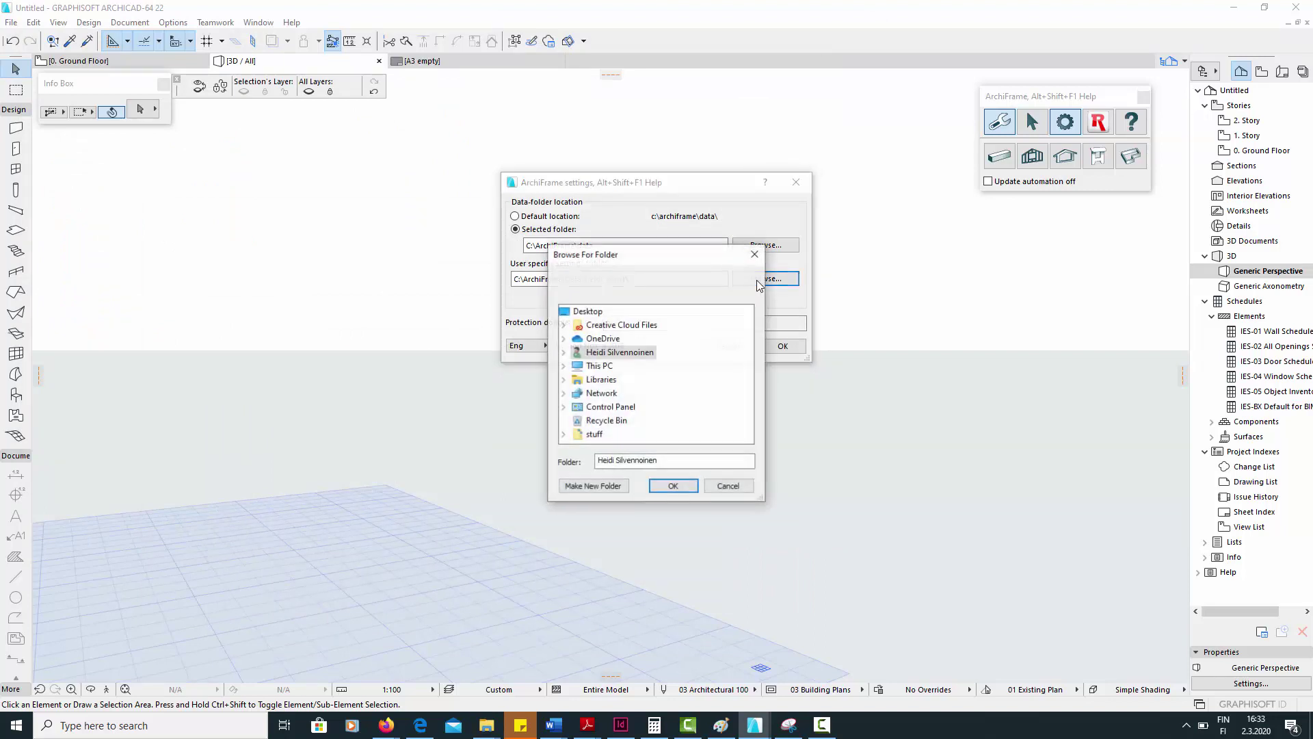
{"action": "double_click", "coordinate": [599, 365]}
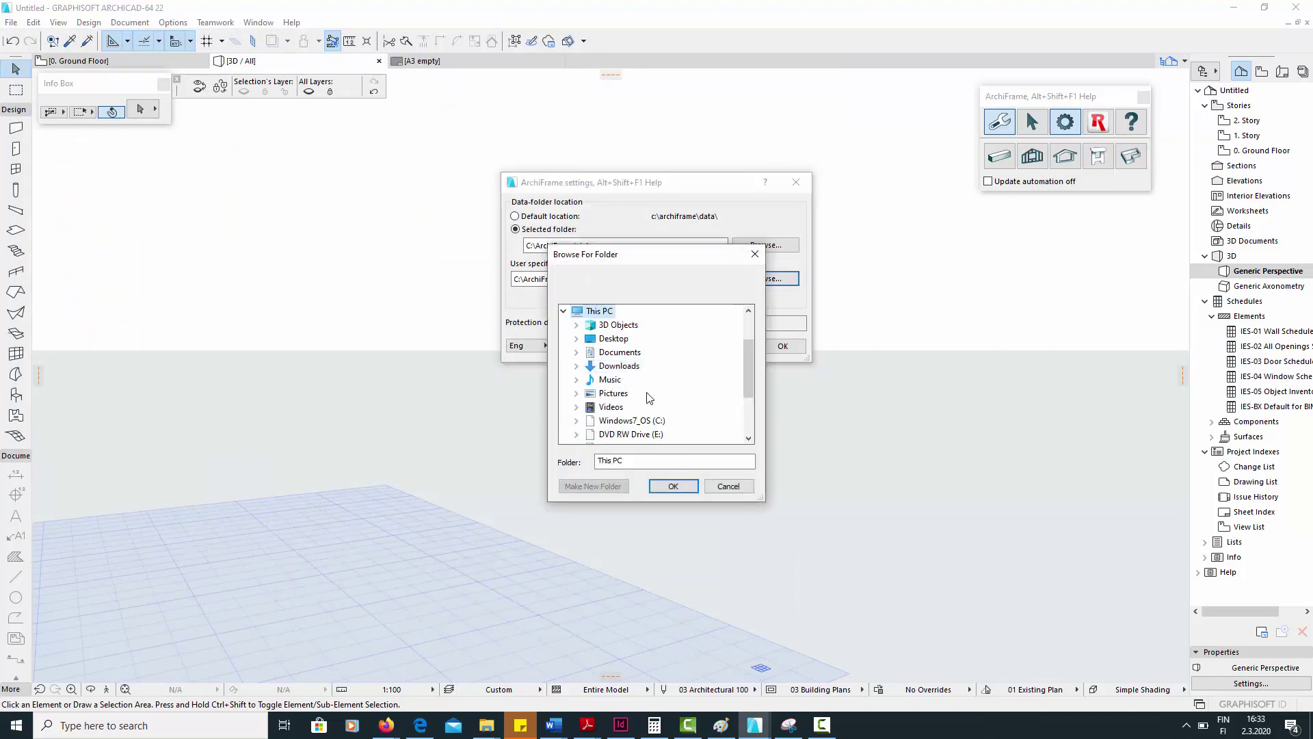
{"action": "double_click", "coordinate": [632, 420]}
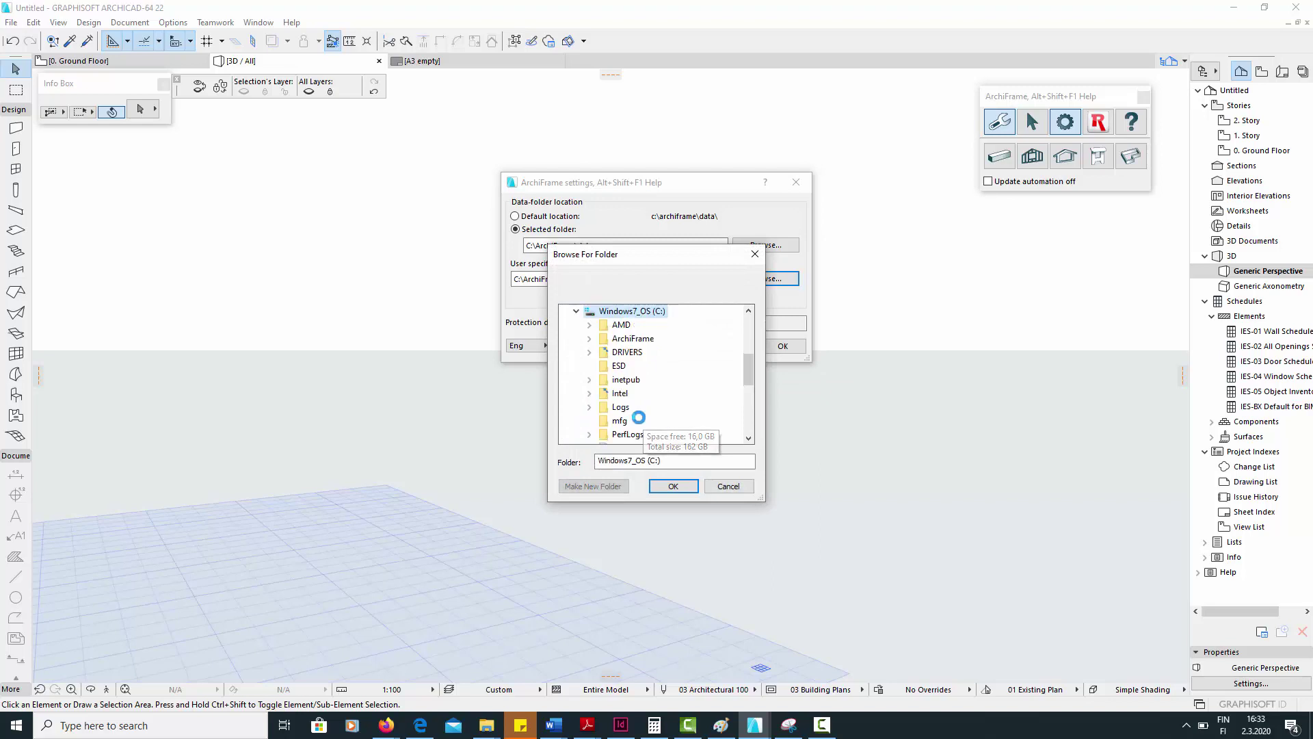
{"action": "double_click", "coordinate": [633, 337]}
{"action": "left_click", "coordinate": [654, 380]}
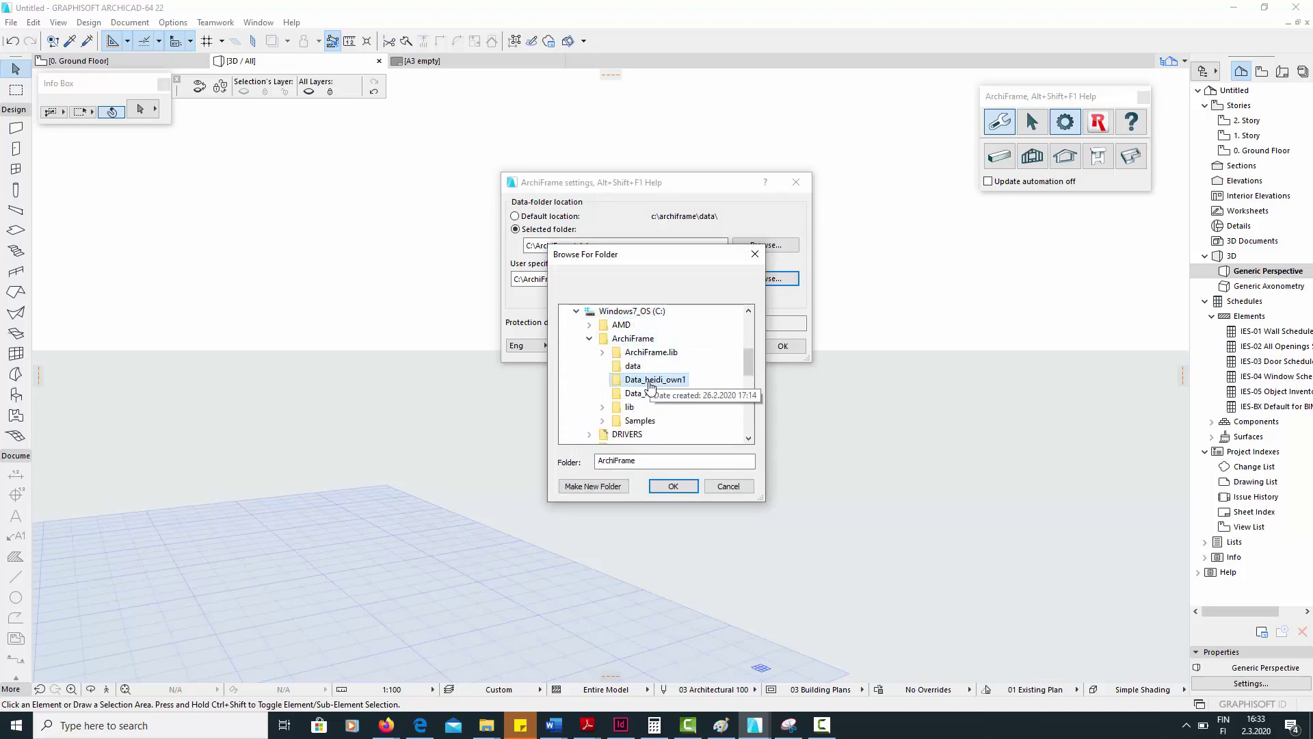
{"action": "left_click", "coordinate": [673, 485]}
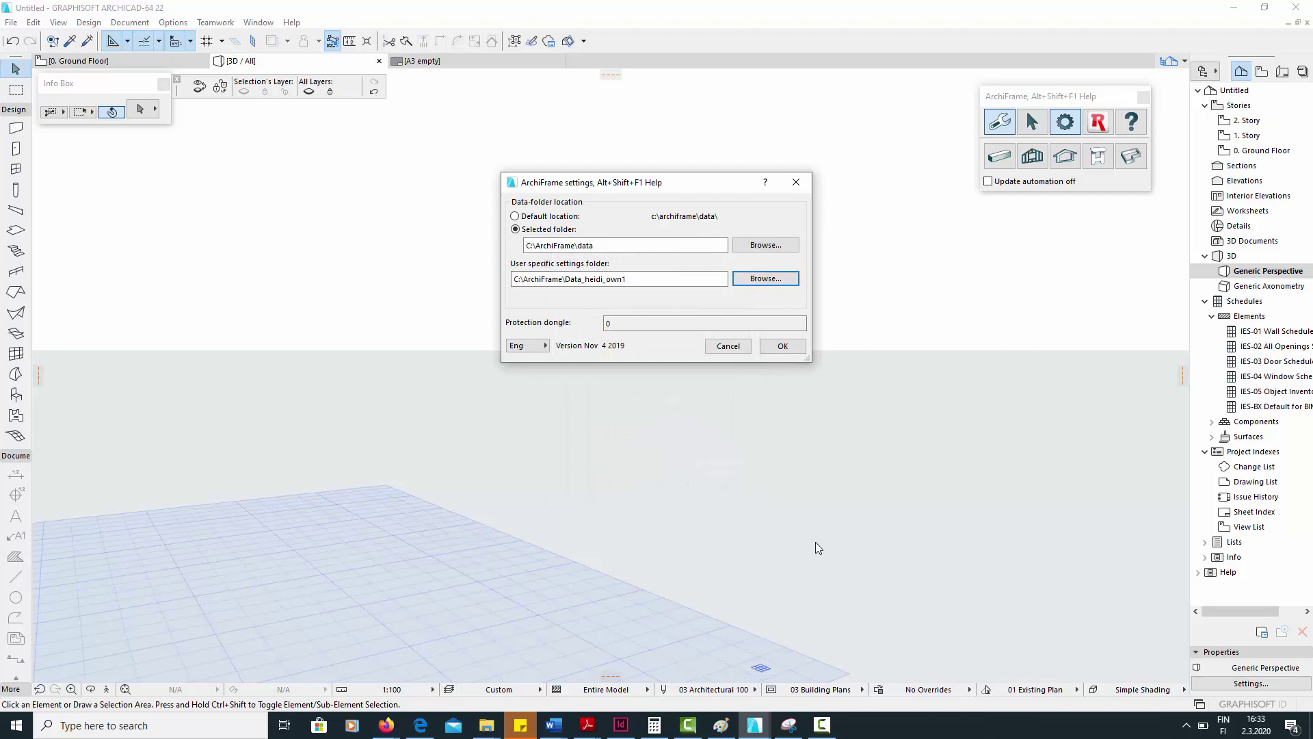
{"action": "left_click", "coordinate": [785, 350]}
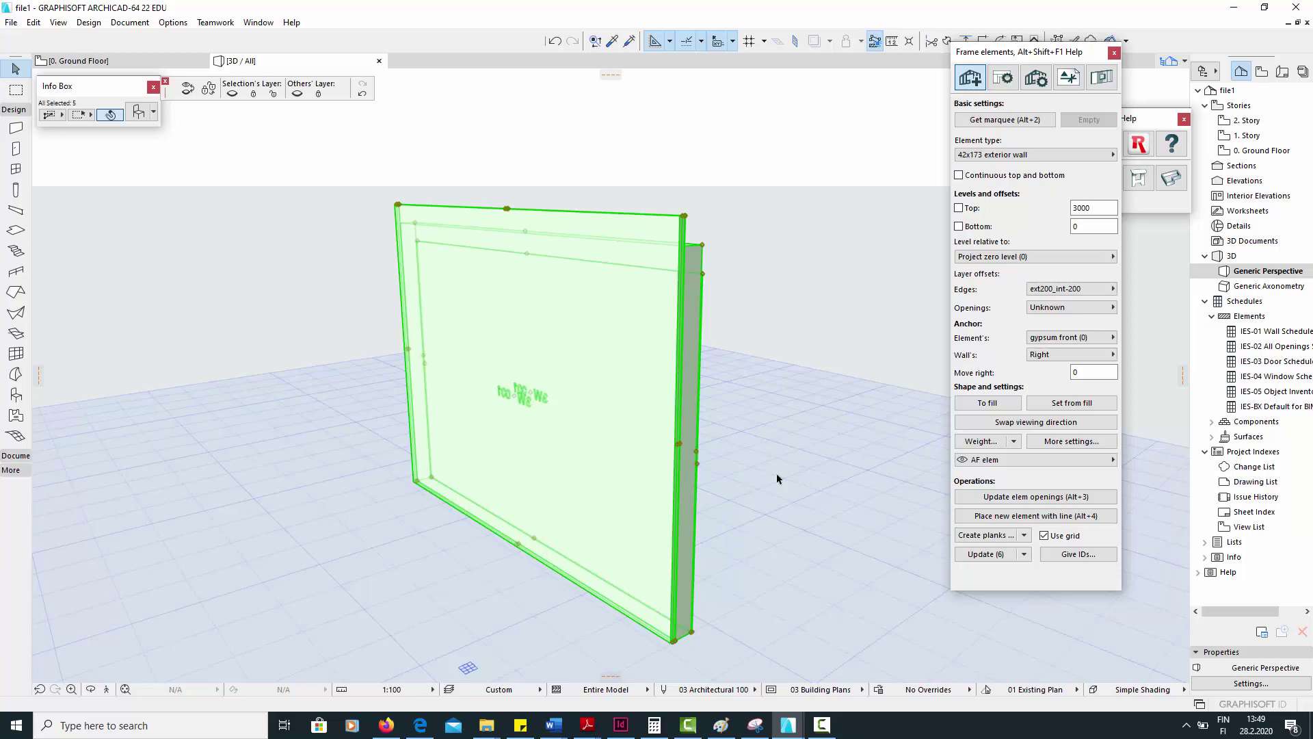
- Orbit the 3D view to an edge-on look at the SW-001 wall, then leave Orbit mode
{"action": "key", "text": "o"}
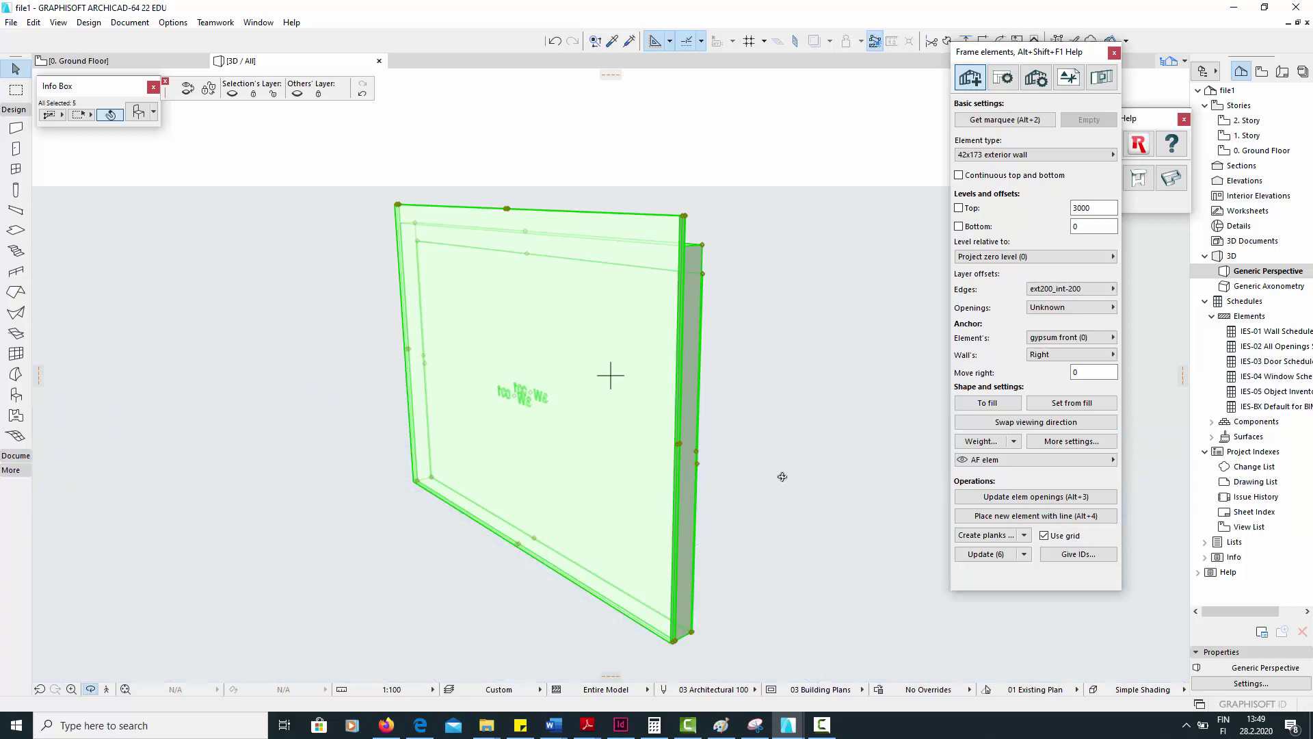
{"action": "right_click", "coordinate": [779, 478]}
{"action": "key", "text": "Escape"}
{"action": "mouse_move", "coordinate": [601, 562]}
{"action": "left_mouse_down"}
{"action": "mouse_move", "coordinate": [556, 564]}
{"action": "mouse_move", "coordinate": [388, 509]}
{"action": "left_mouse_up"}
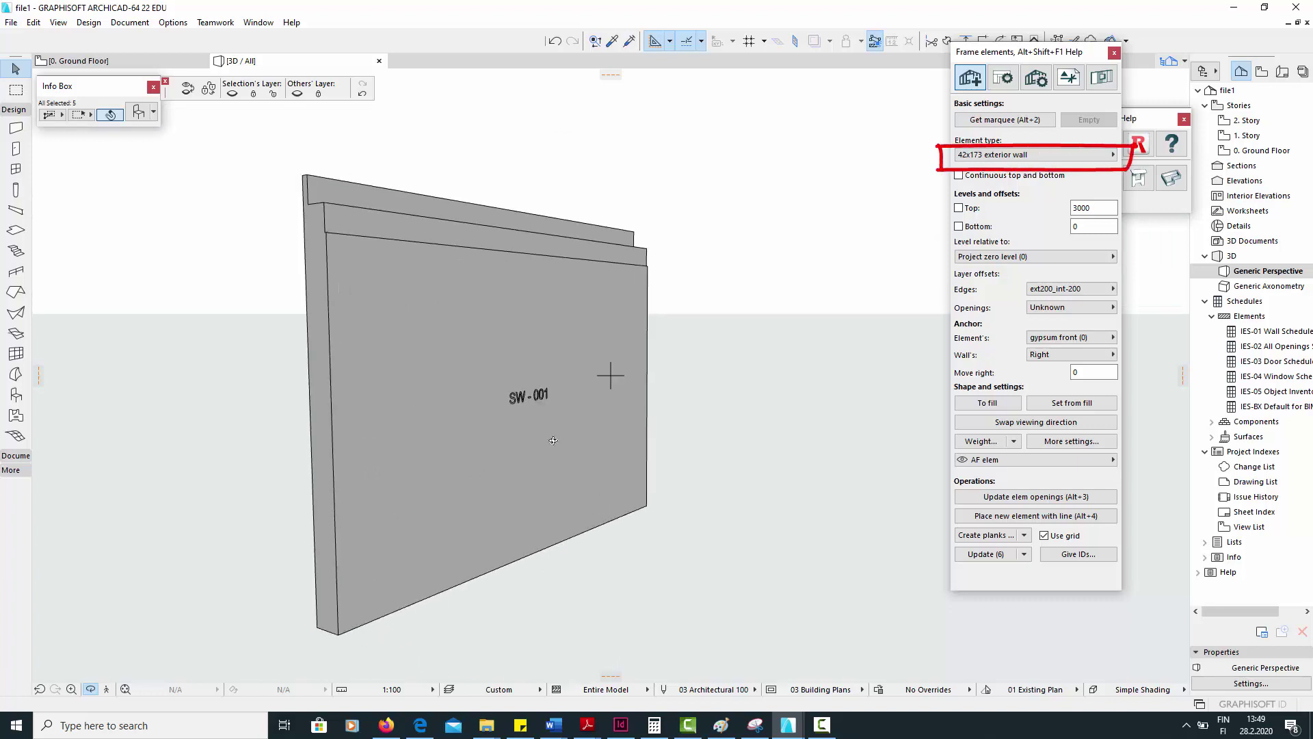
{"action": "key", "text": "o"}
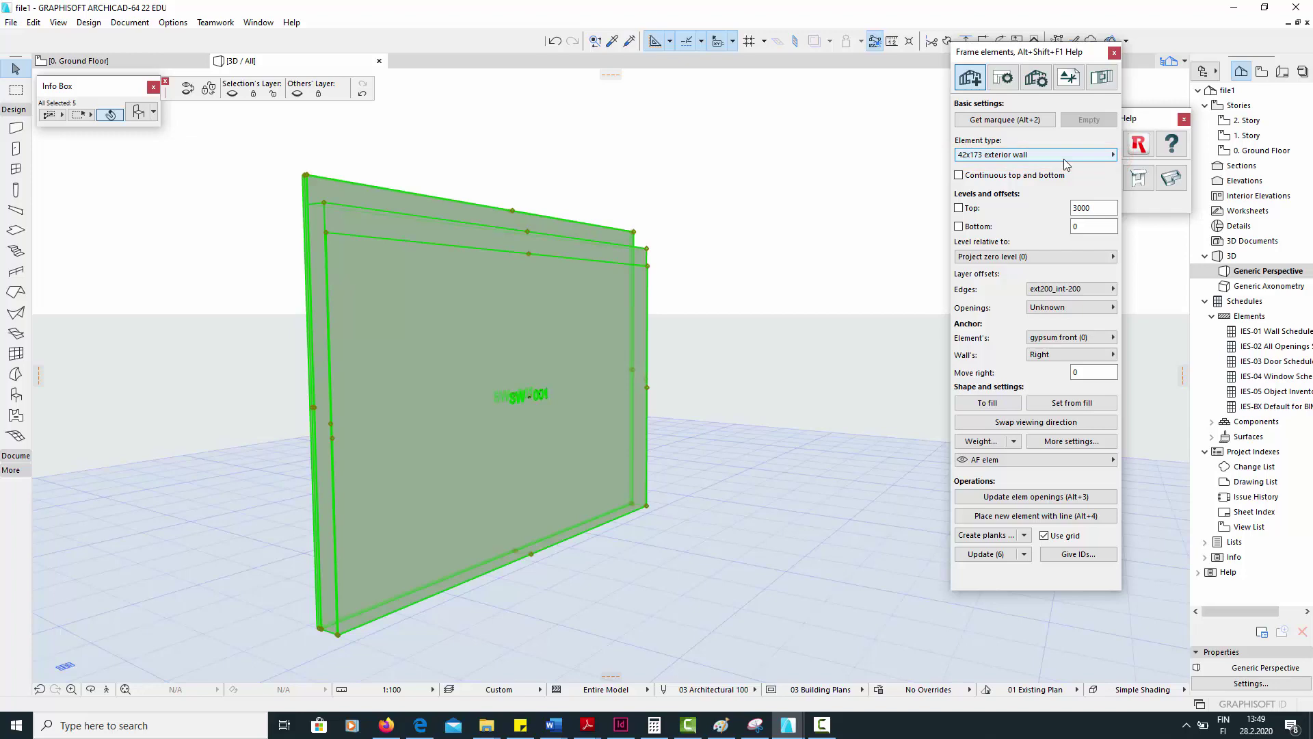
{"action": "left_click", "coordinate": [1064, 159]}
{"action": "left_click", "coordinate": [868, 156]}
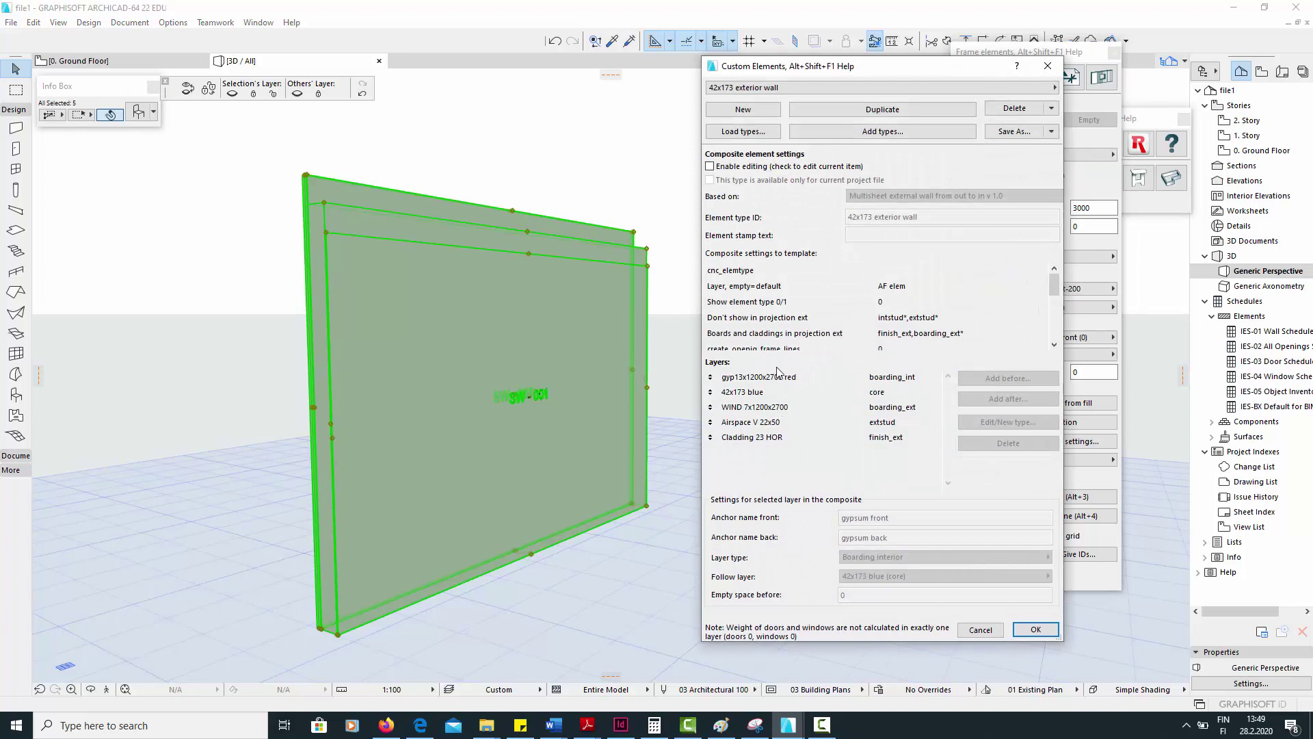
{"action": "left_click", "coordinate": [878, 89]}
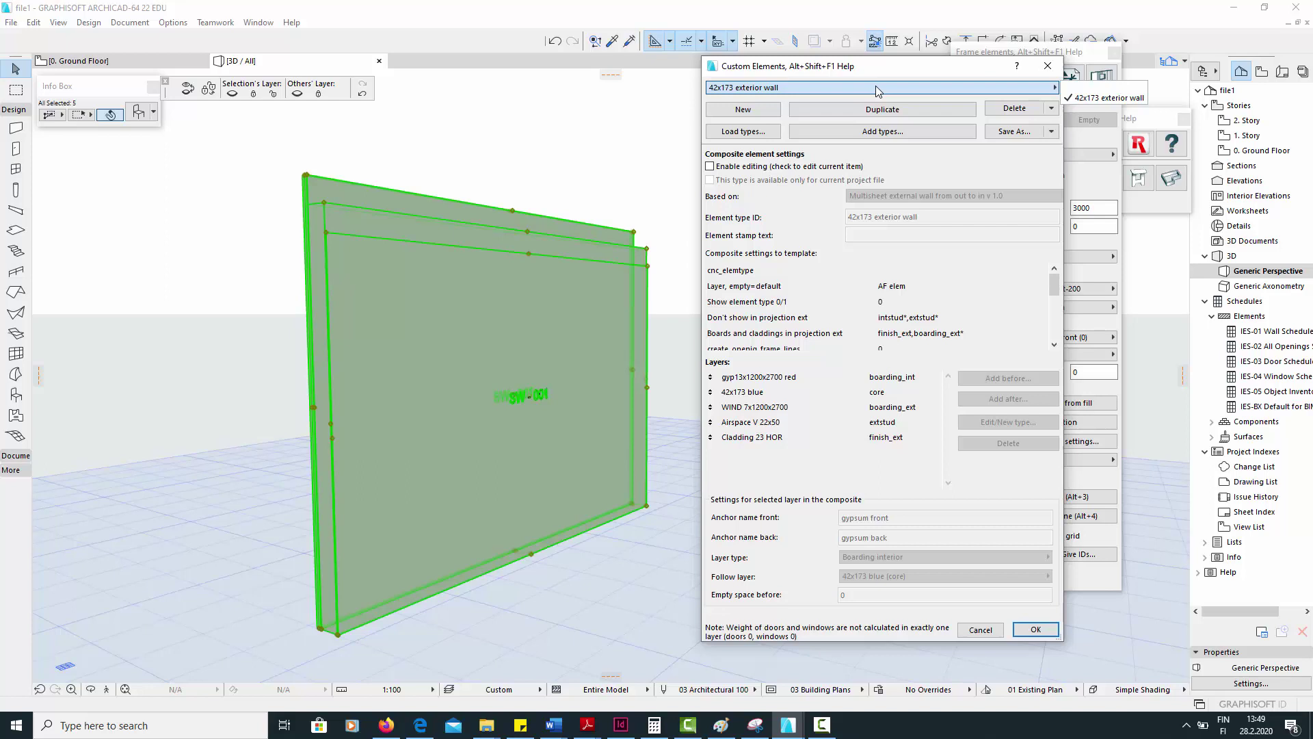
{"action": "left_click", "coordinate": [879, 89]}
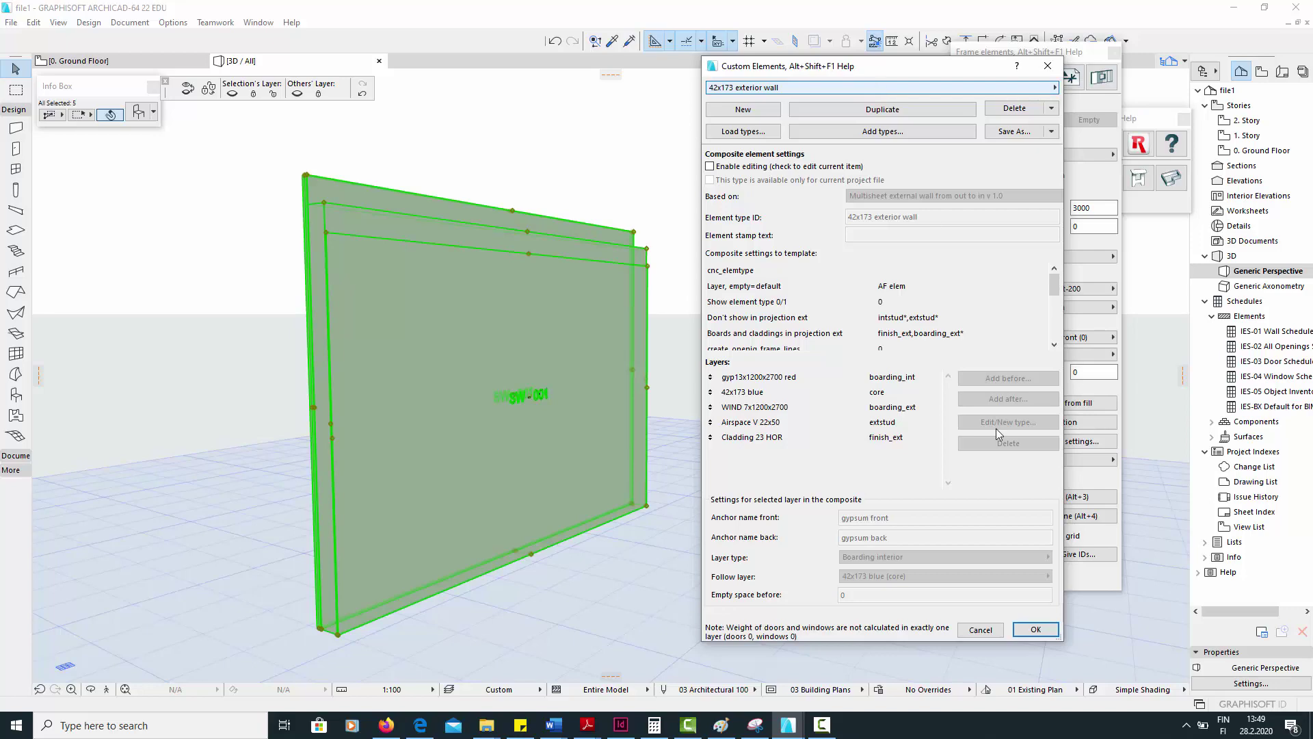
{"action": "left_click", "coordinate": [1034, 630]}
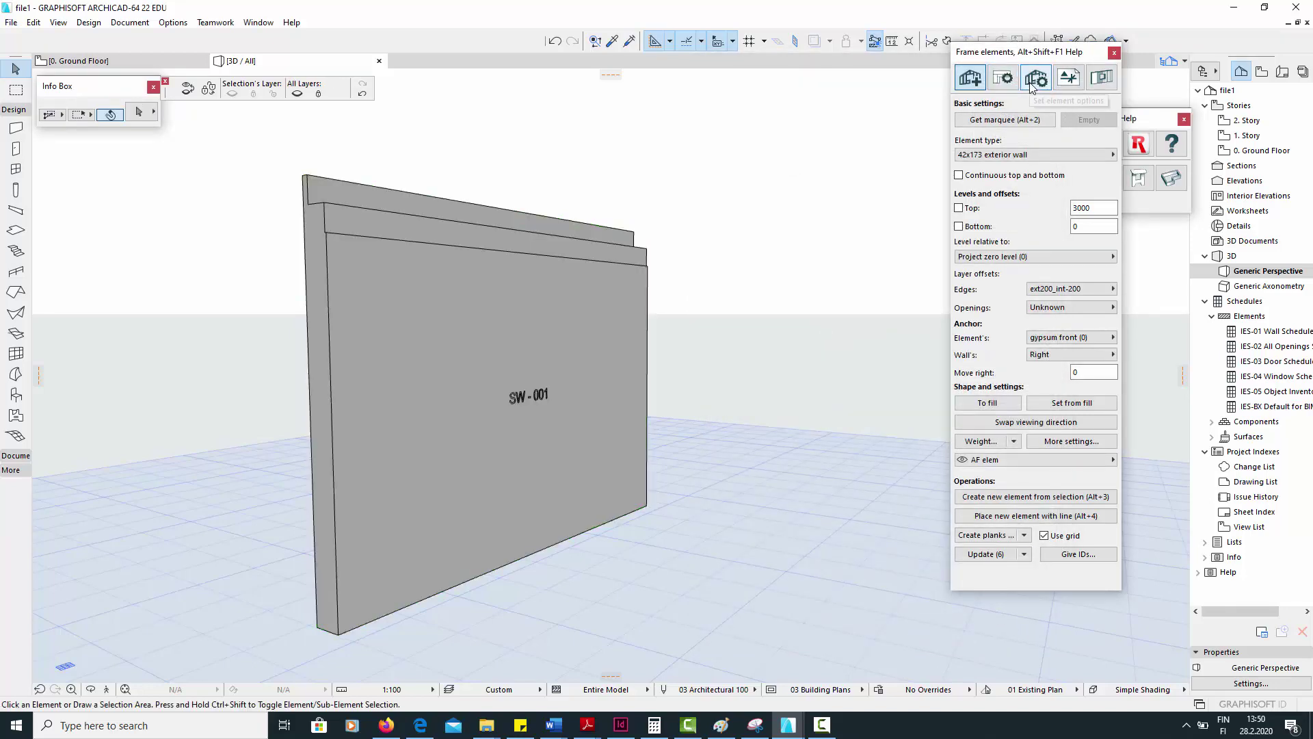
- Review the wall's Own layer edge offsets, cancel without changes, and deselect the wall
{"action": "left_click", "coordinate": [587, 361]}
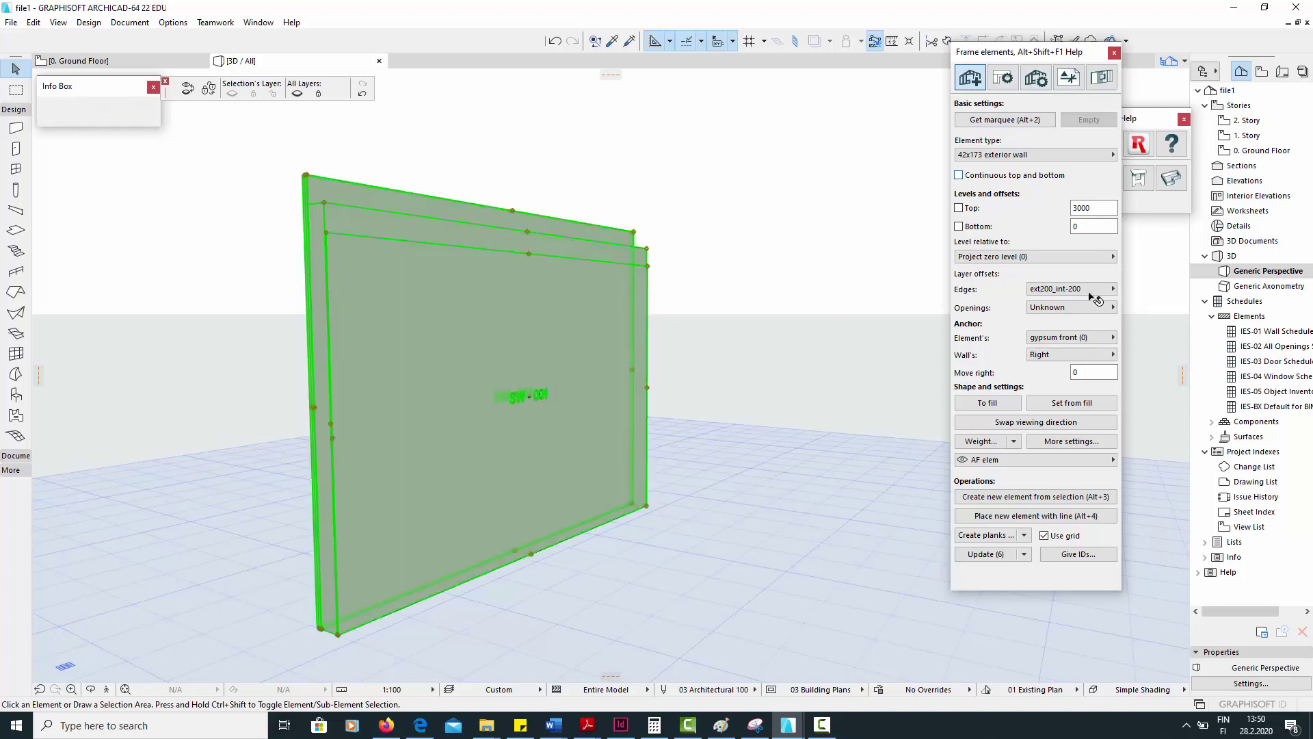
{"action": "left_click", "coordinate": [1113, 289]}
{"action": "left_click", "coordinate": [1156, 288]}
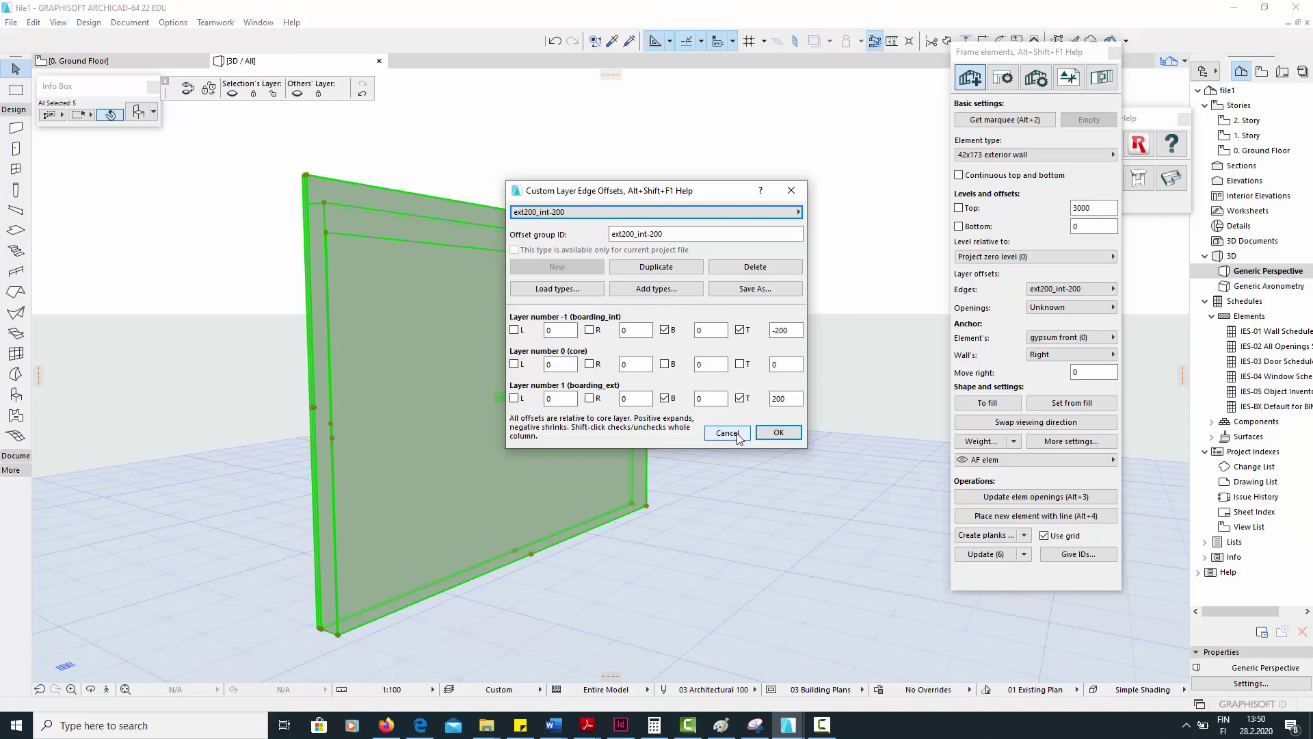
{"action": "left_click", "coordinate": [727, 433]}
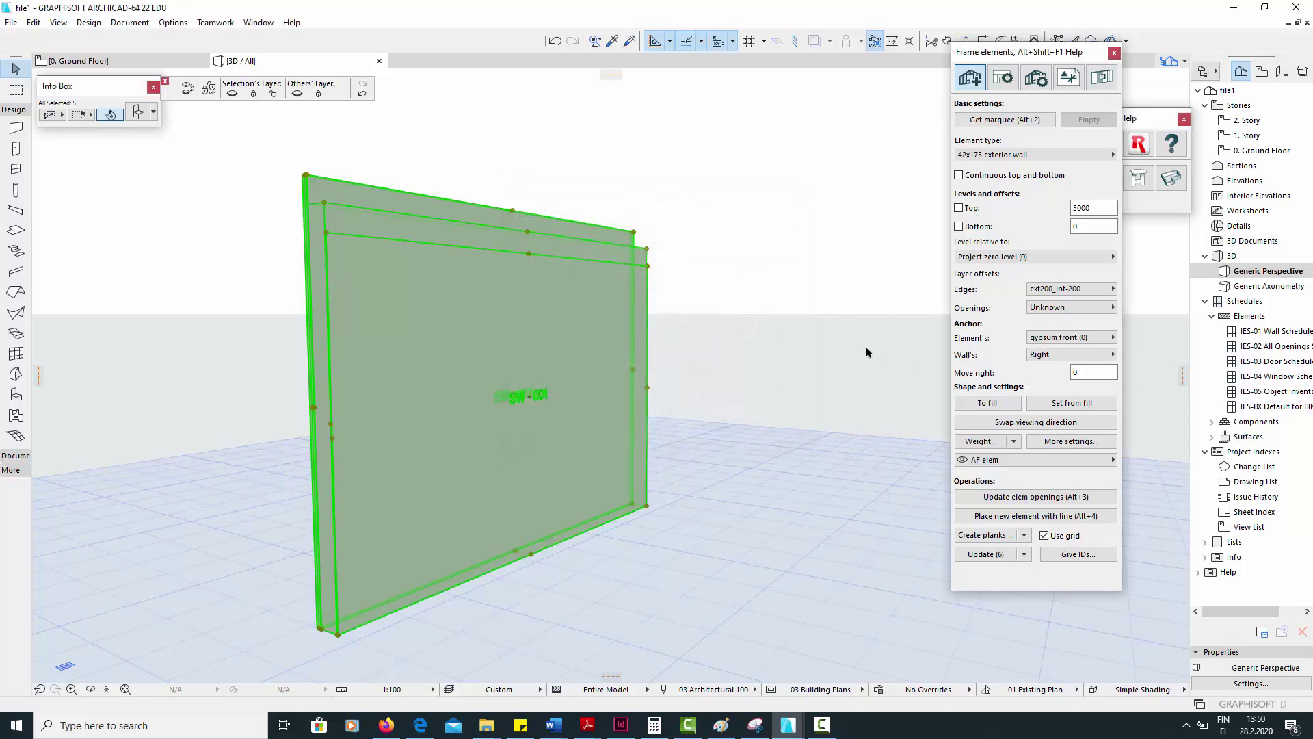
{"action": "left_click", "coordinate": [867, 352]}
{"action": "left_click", "coordinate": [1114, 53]}
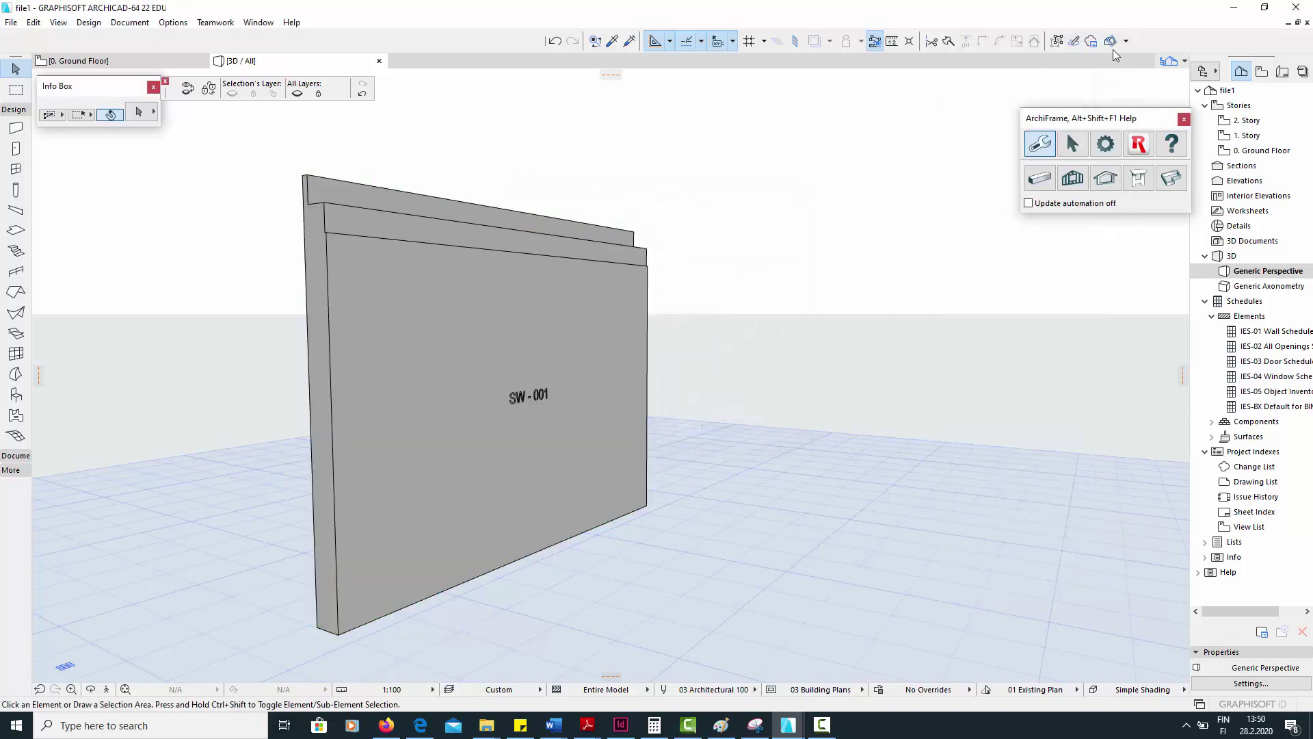
{"action": "left_click", "coordinate": [1104, 144]}
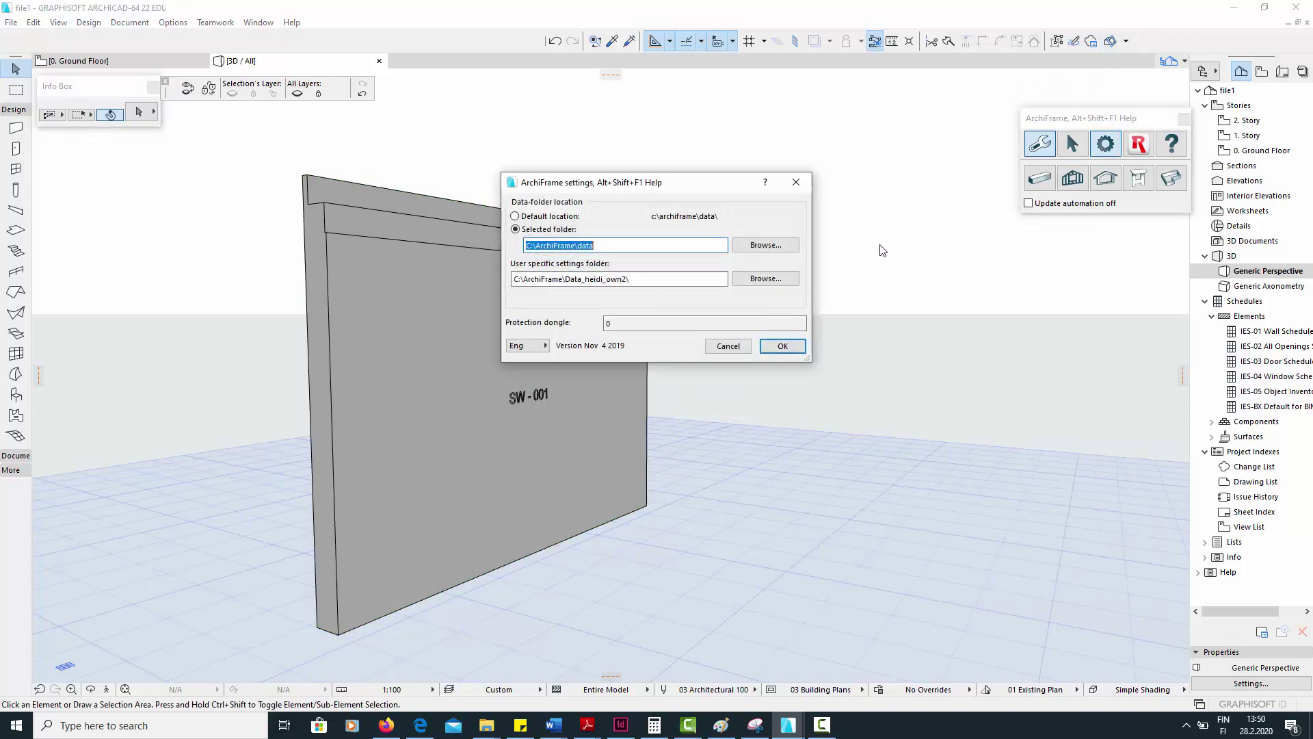
{"action": "left_click", "coordinate": [654, 280]}
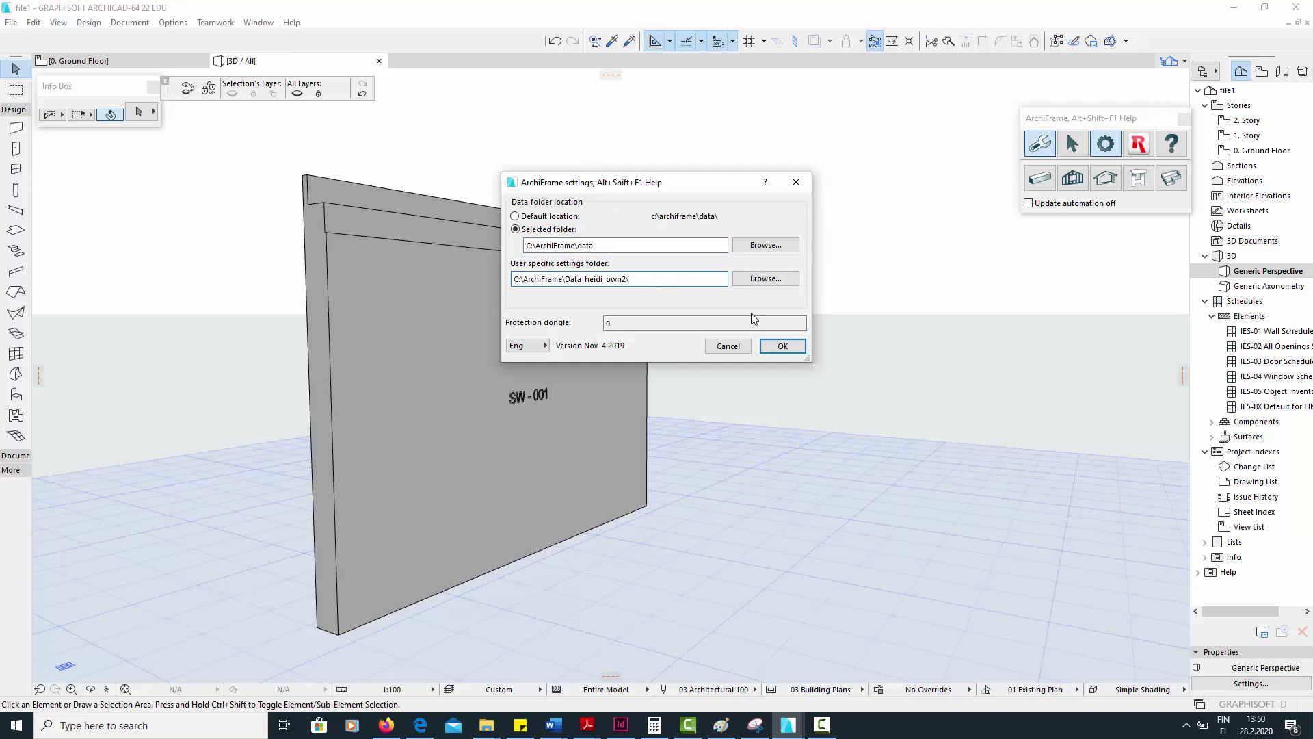
{"action": "left_click", "coordinate": [782, 345]}
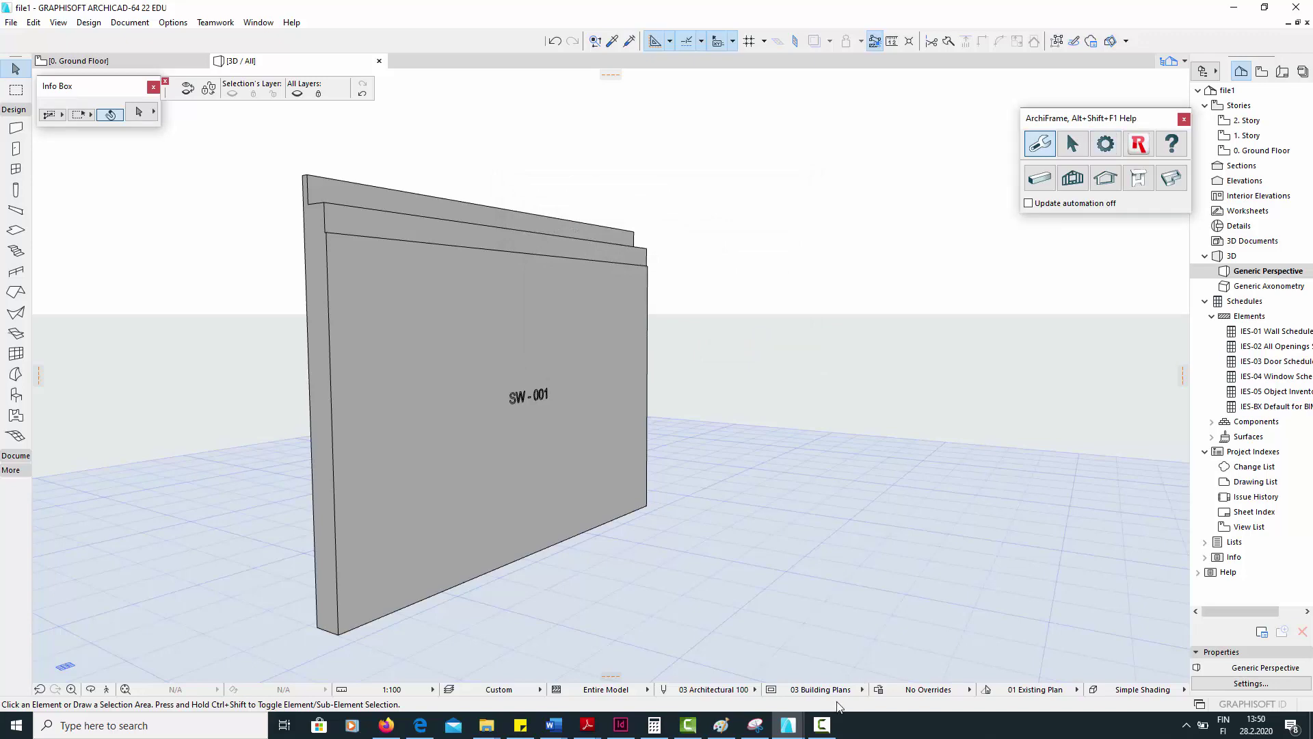
- Check the selected data folder path in the ArchiFrame settings and accept them
{"action": "mouse_move", "coordinate": [787, 723]}
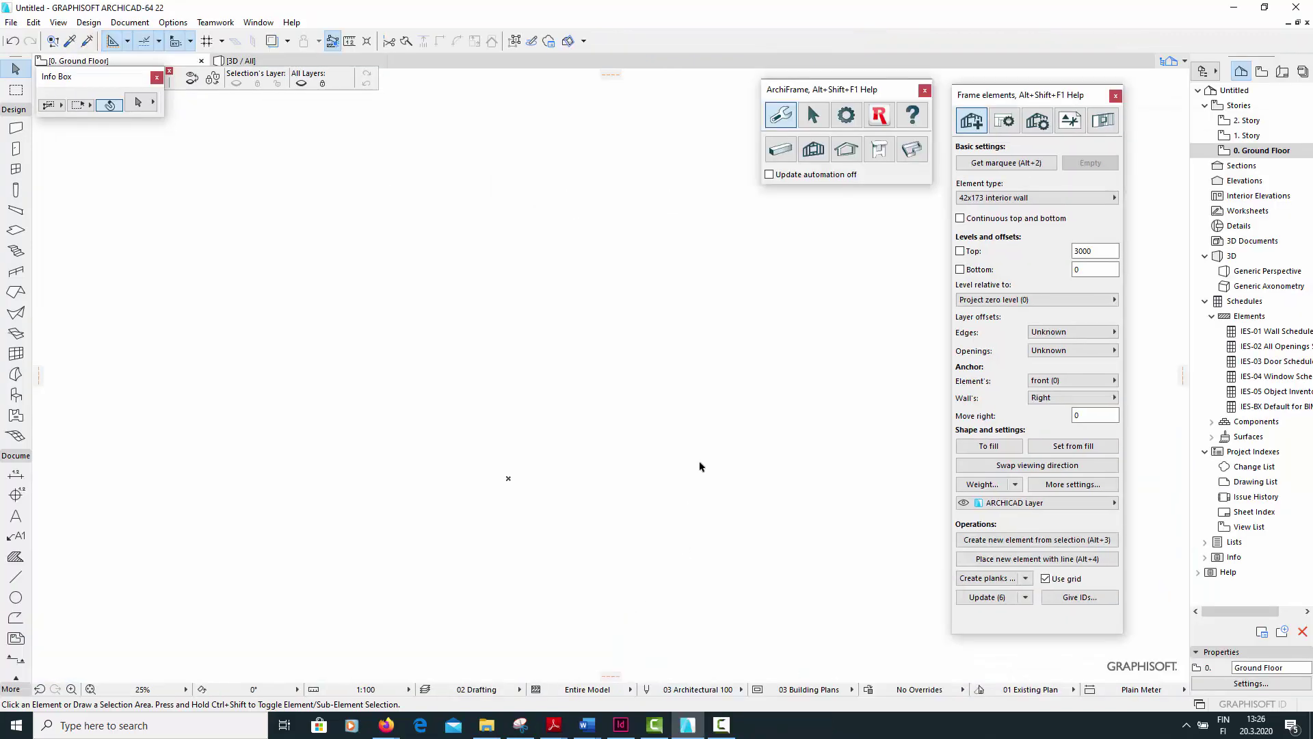
{"action": "left_click", "coordinate": [846, 122]}
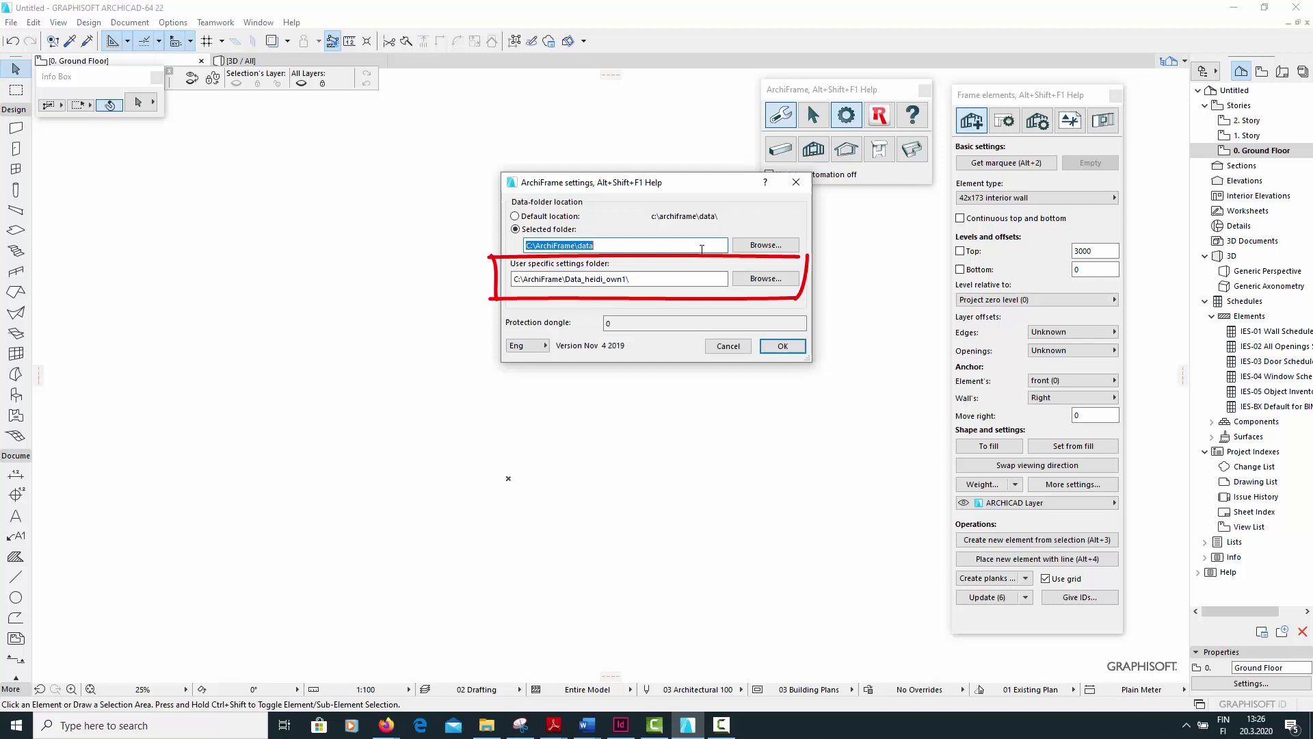
{"action": "left_click", "coordinate": [702, 249]}
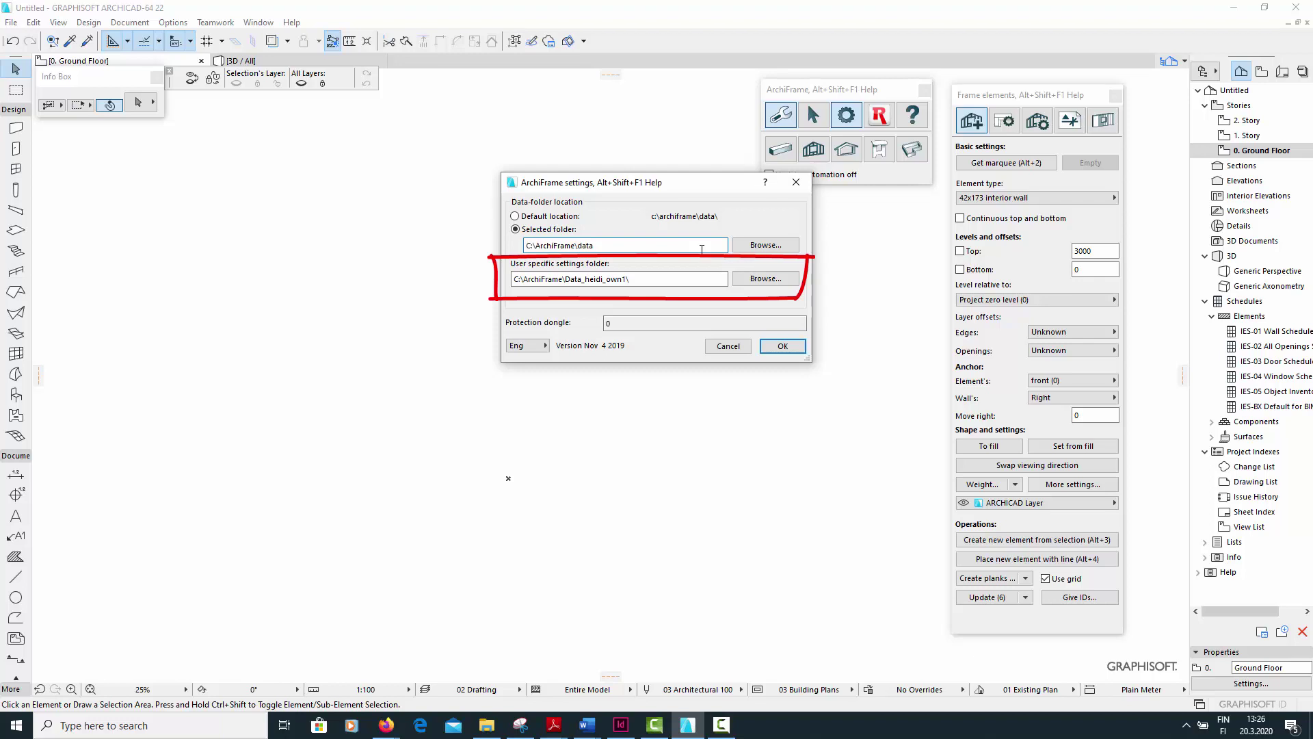
{"action": "left_click", "coordinate": [779, 346]}
- Look through the element type list unchanged, then show the Edges layer offset options
{"action": "left_click", "coordinate": [1010, 200]}
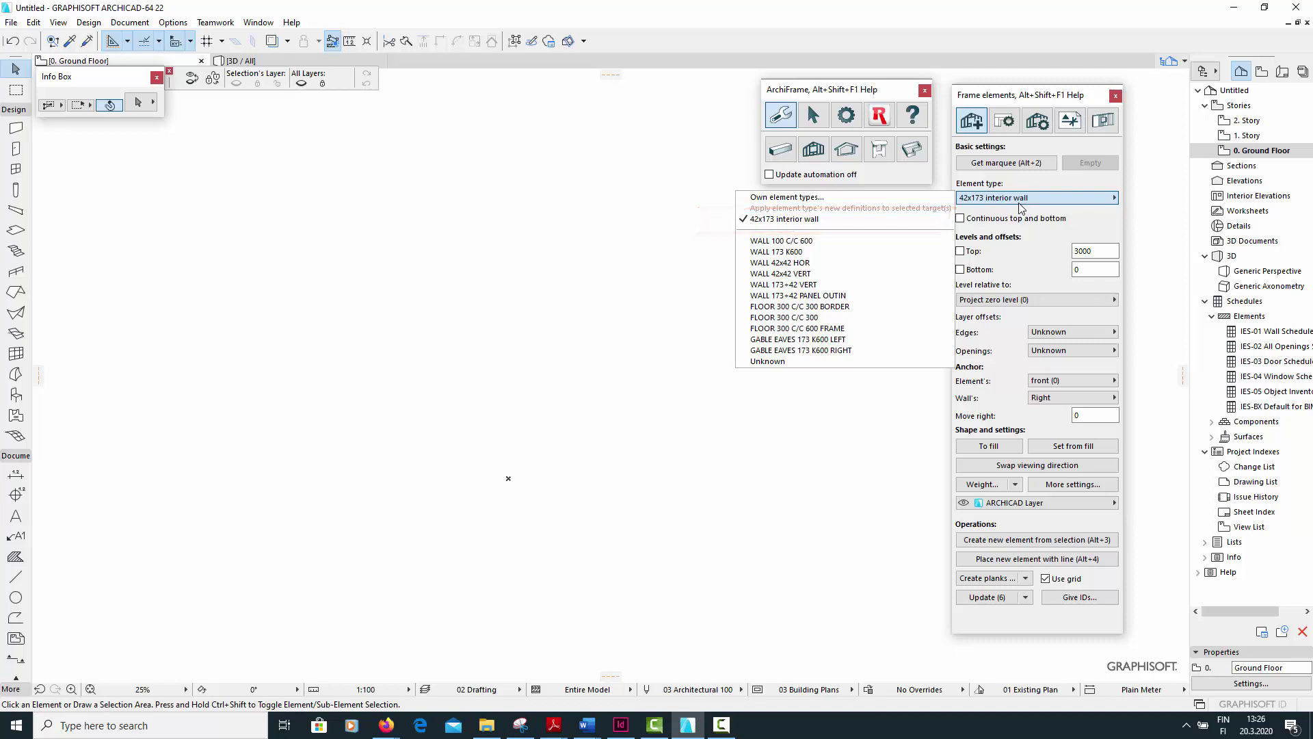
{"action": "left_click", "coordinate": [1021, 207]}
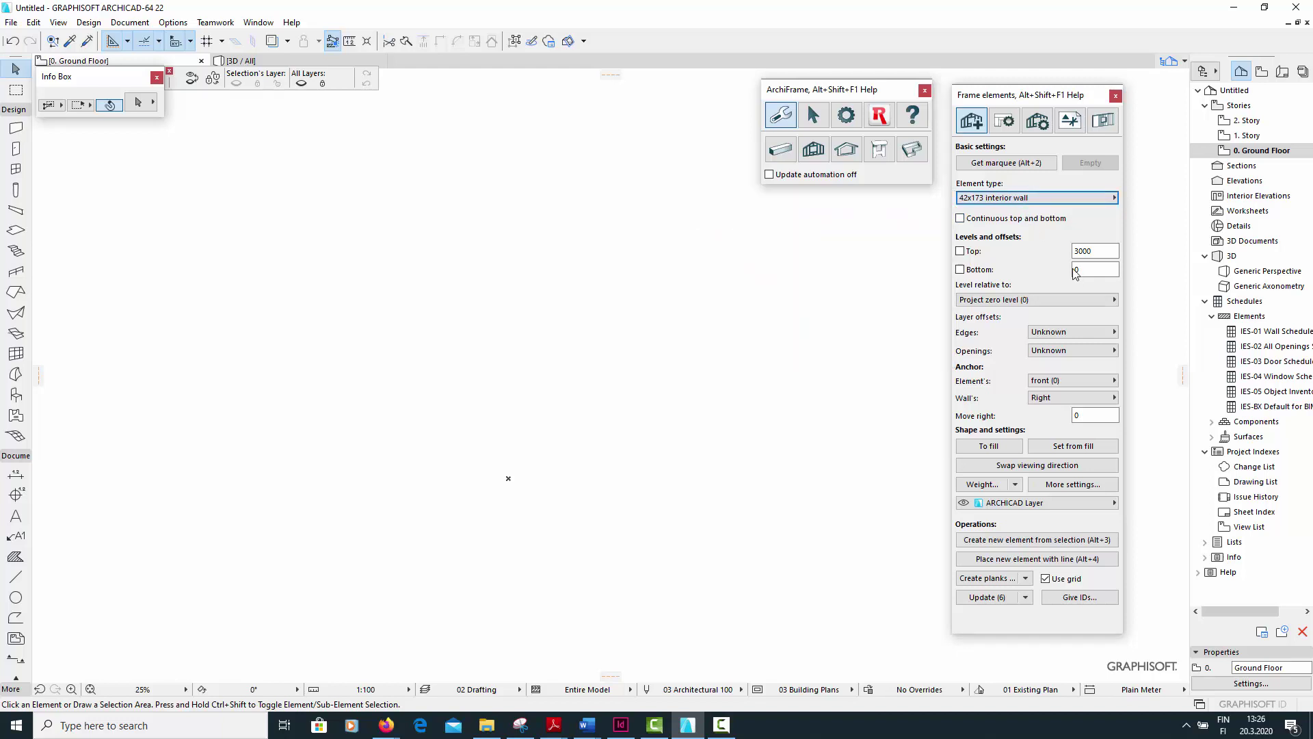
{"action": "left_click", "coordinate": [1099, 335]}
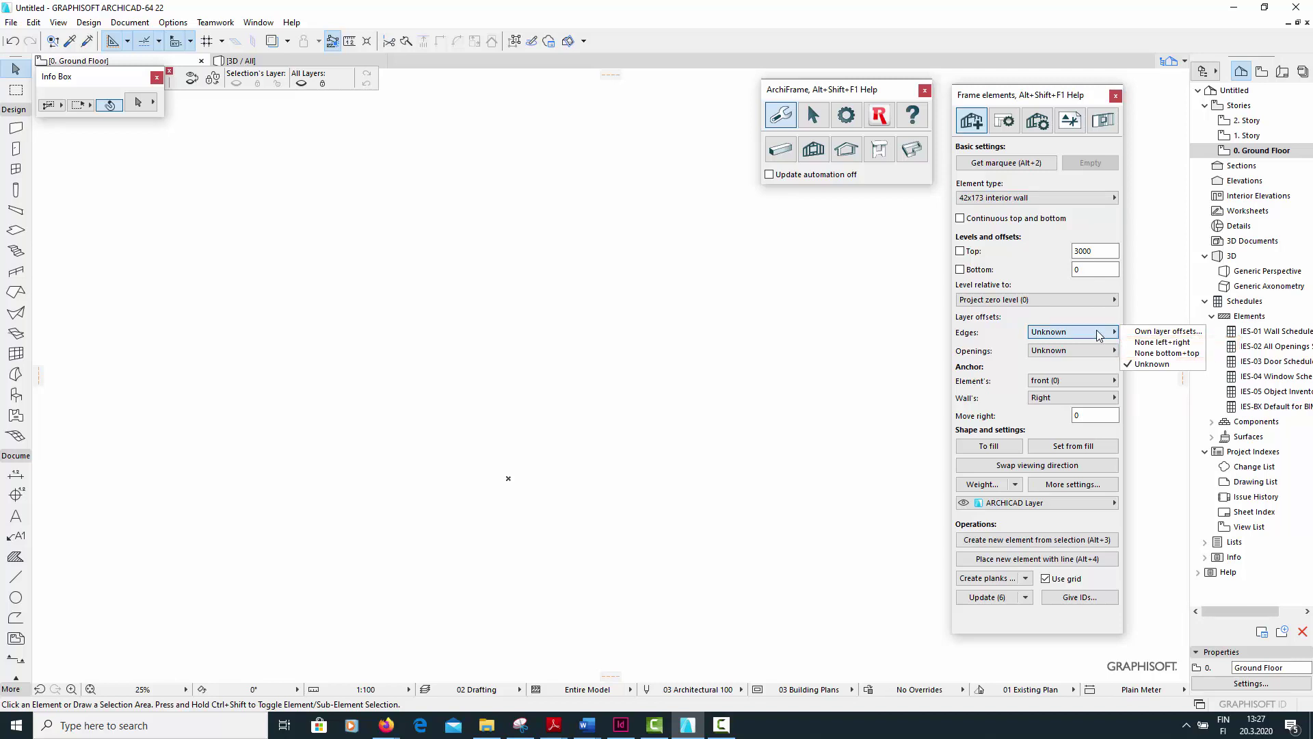
- Point the user-specific settings folder at the second own data folder in C:\ArchiFrame and apply
{"action": "left_click", "coordinate": [1099, 334]}
{"action": "left_click", "coordinate": [846, 116]}
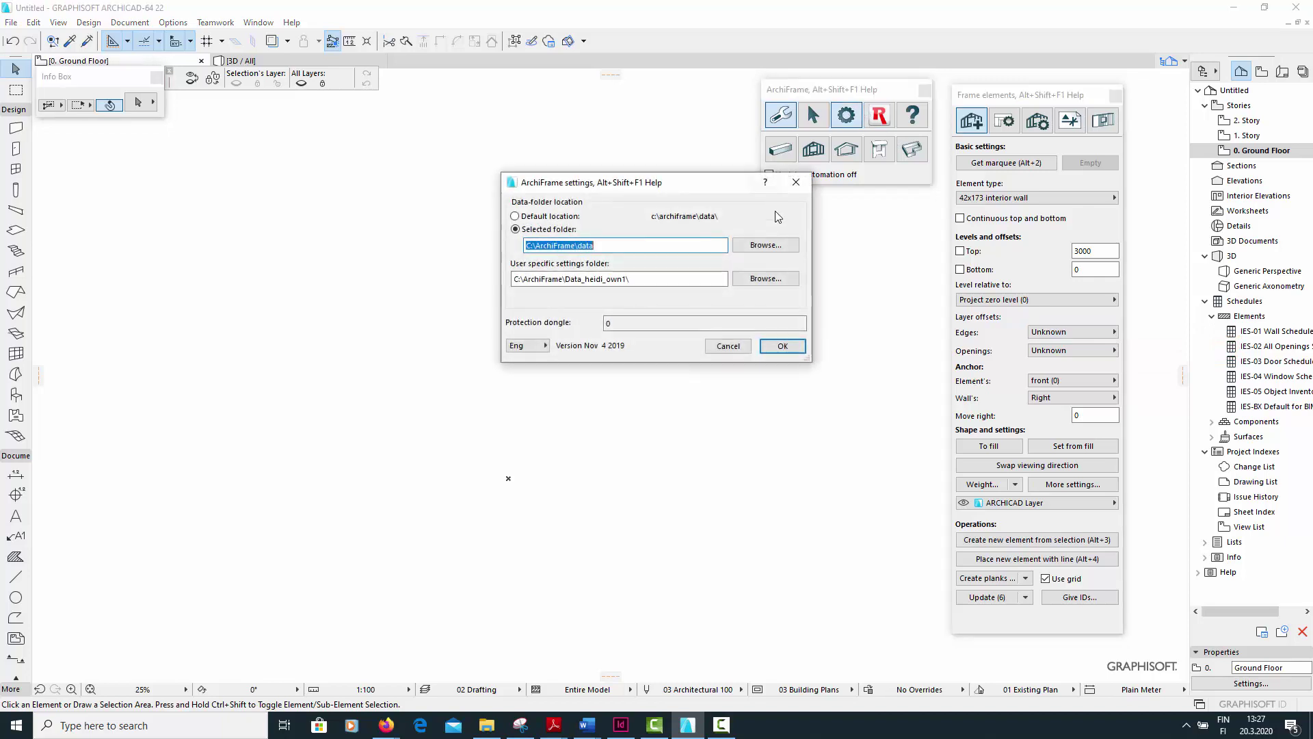
{"action": "left_click", "coordinate": [766, 279]}
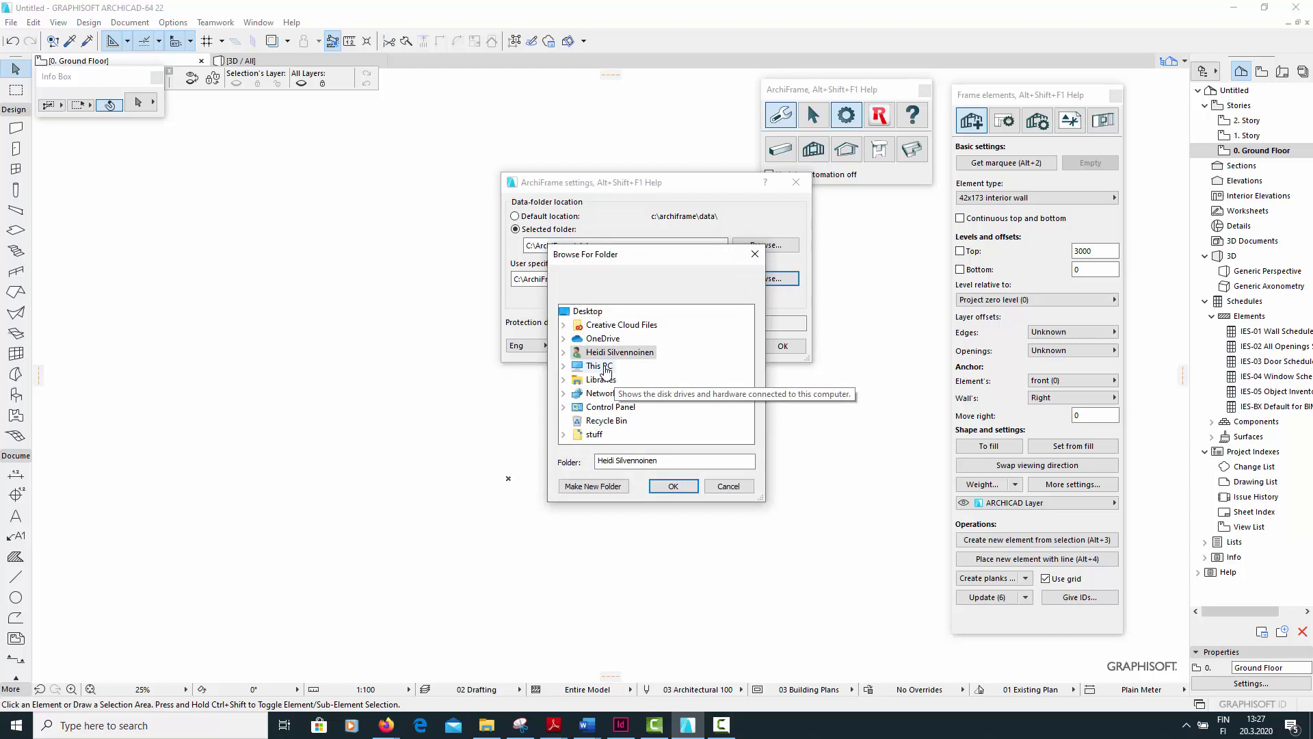
{"action": "double_click", "coordinate": [601, 367]}
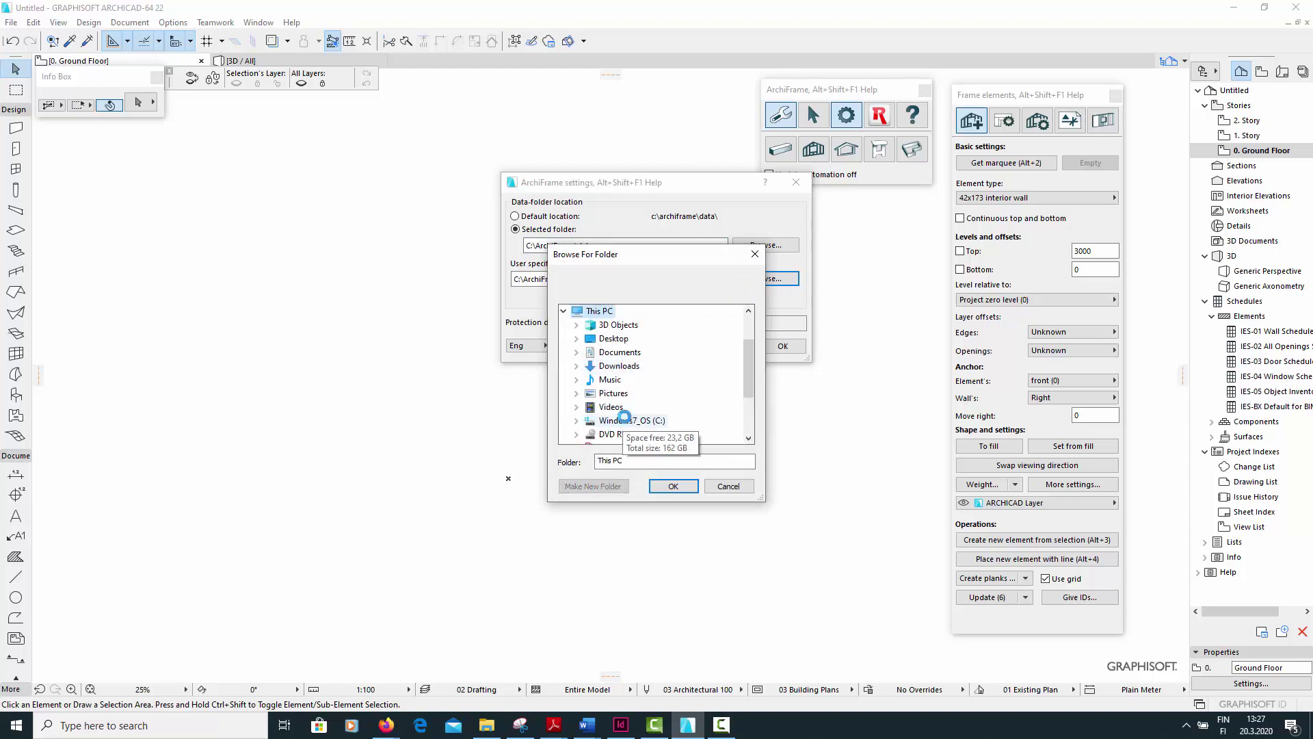
{"action": "double_click", "coordinate": [623, 421]}
{"action": "double_click", "coordinate": [633, 338]}
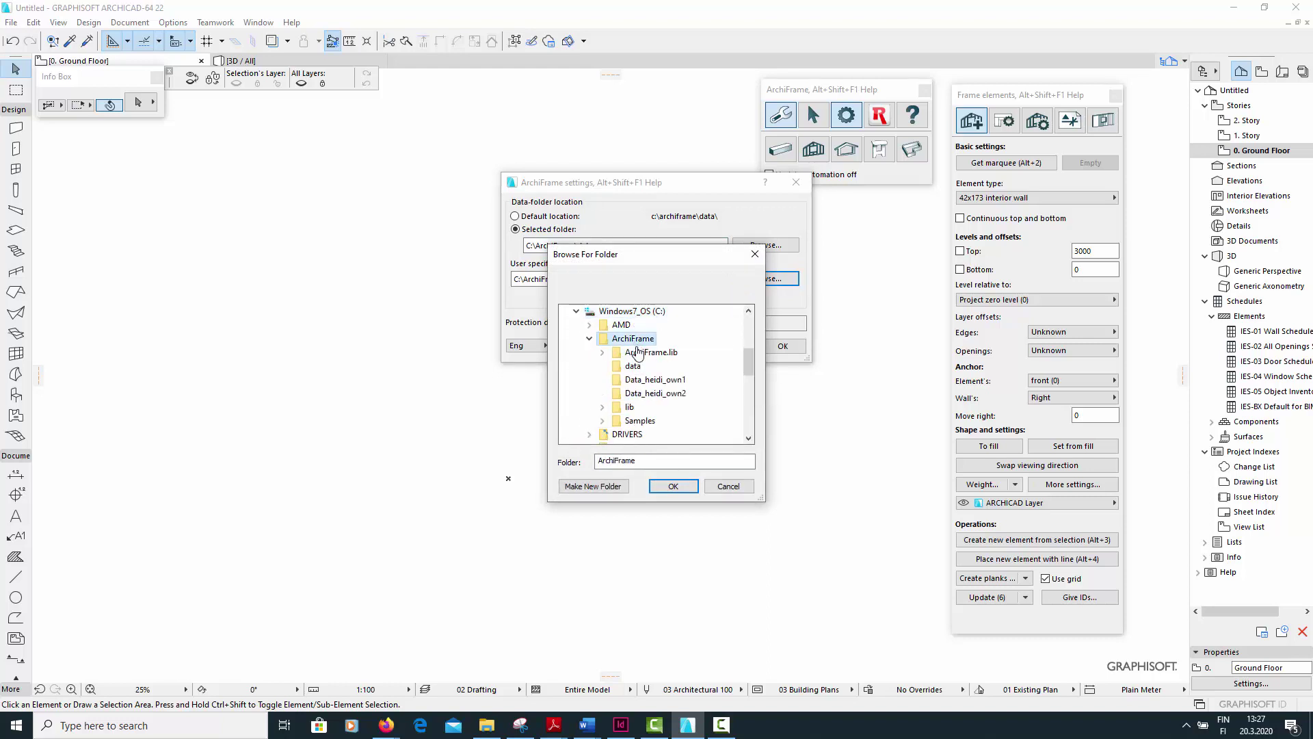
{"action": "left_click", "coordinate": [653, 393]}
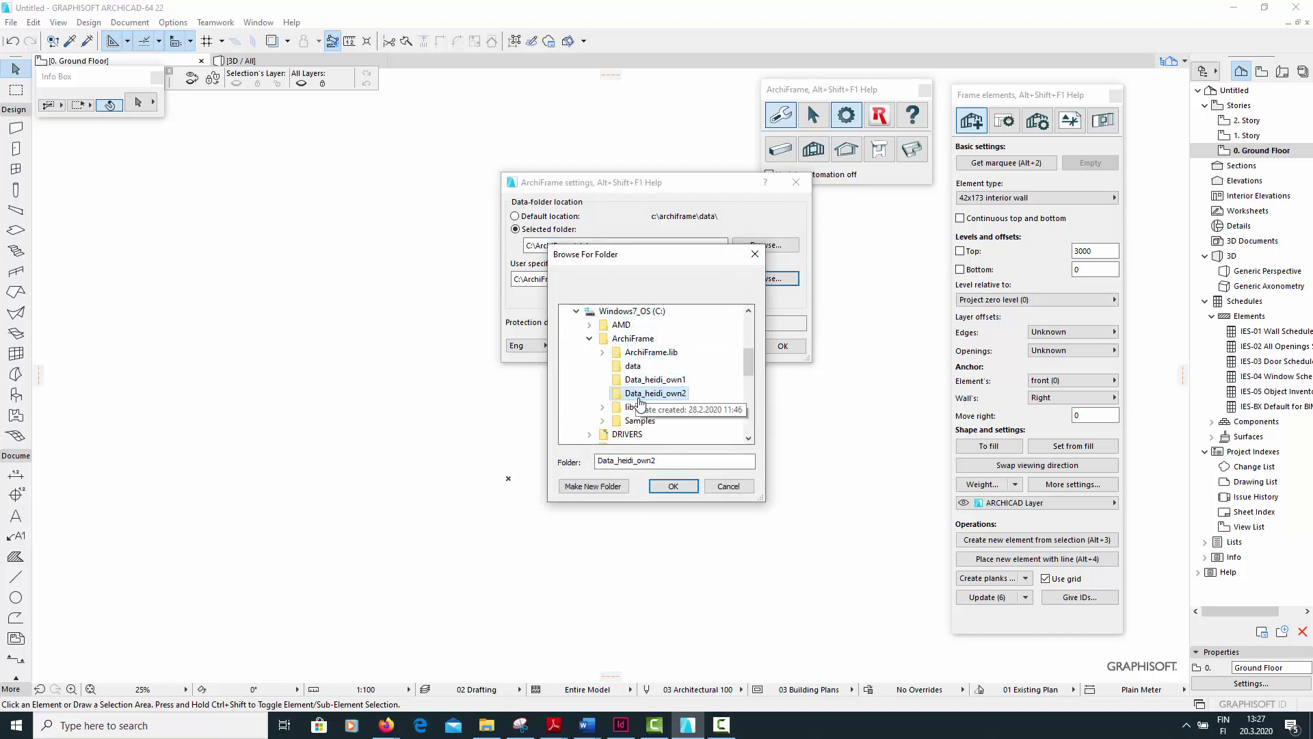
{"action": "left_click", "coordinate": [673, 485]}
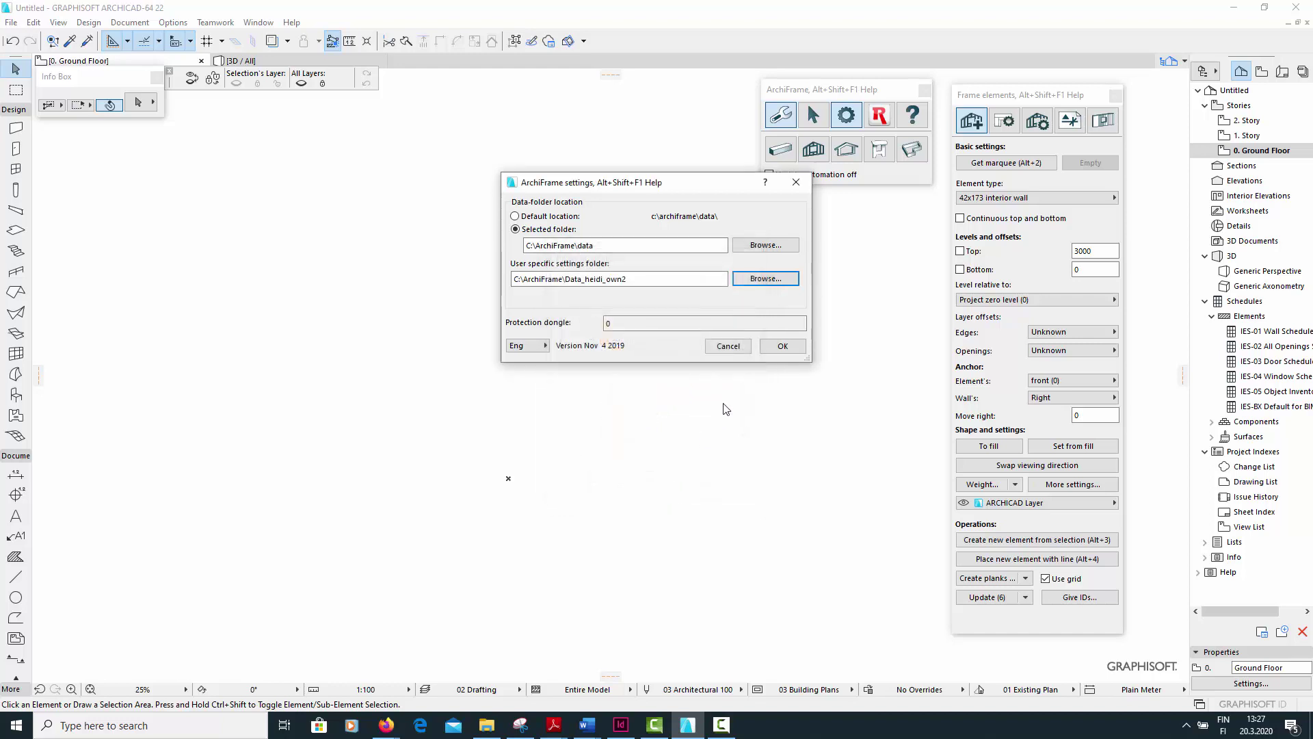
{"action": "left_click", "coordinate": [783, 345]}
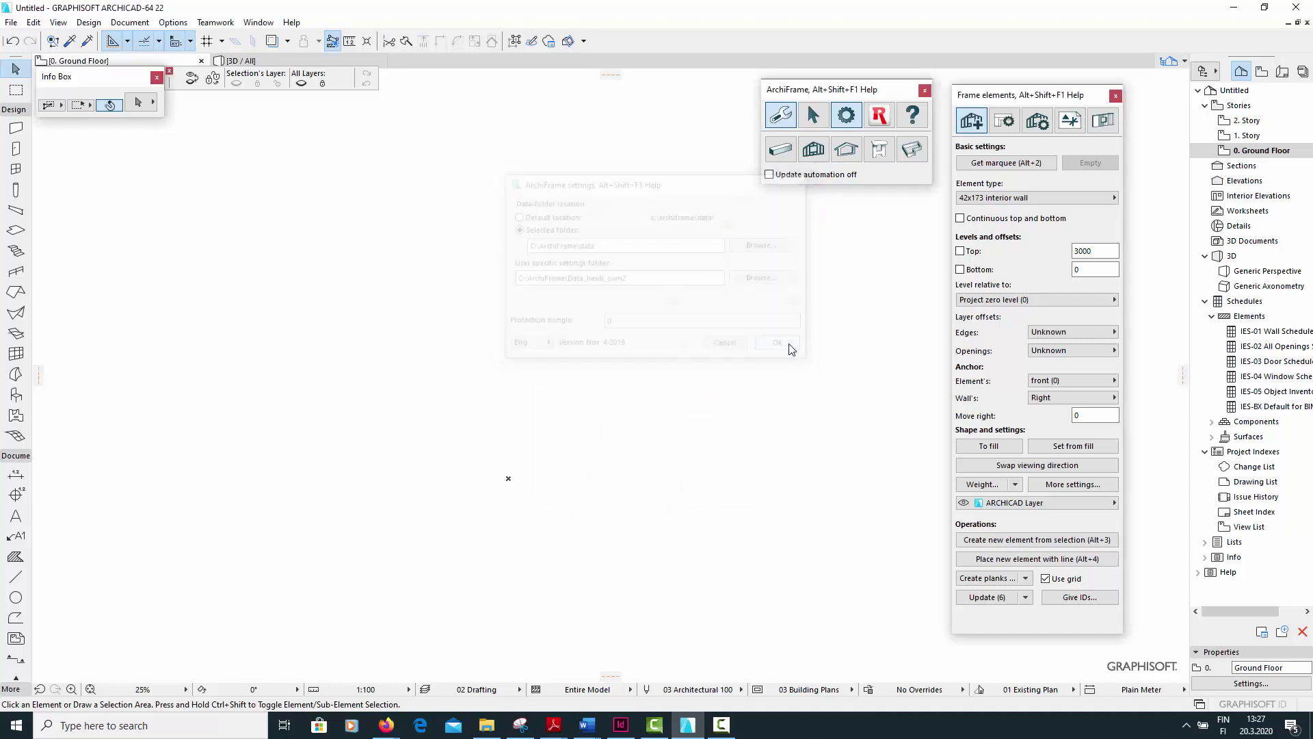
- Choose 42x173 exterior wall from Own element types, and set Edges to ext200_int-200
{"action": "left_click", "coordinate": [1024, 202]}
{"action": "left_click", "coordinate": [917, 204]}
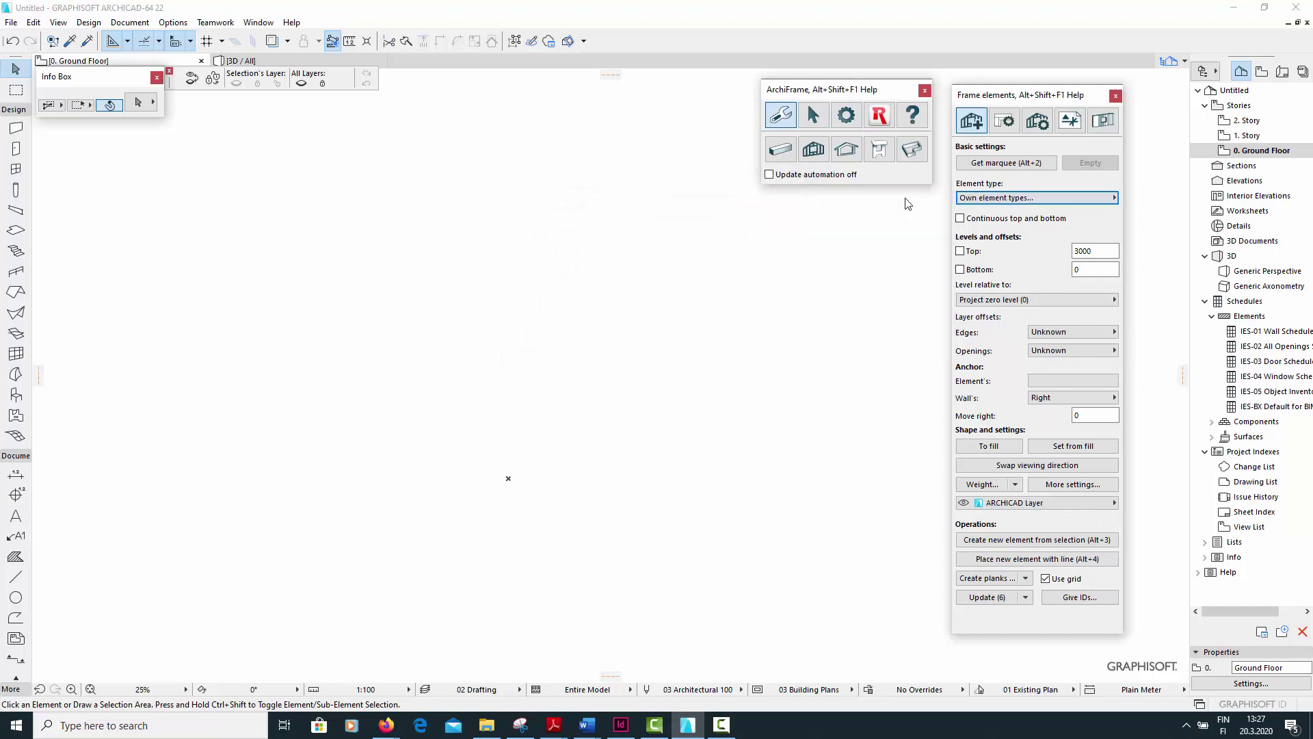
{"action": "left_click", "coordinate": [819, 86]}
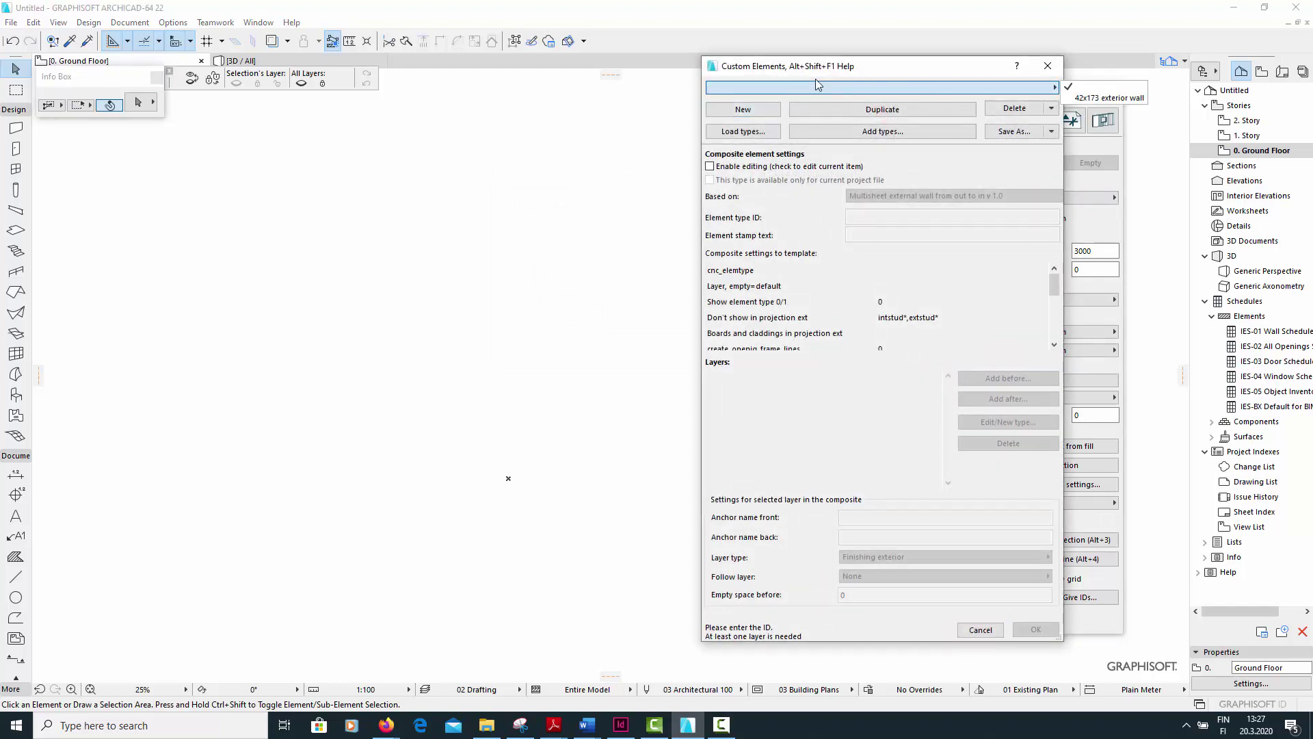
{"action": "left_click", "coordinate": [1098, 99]}
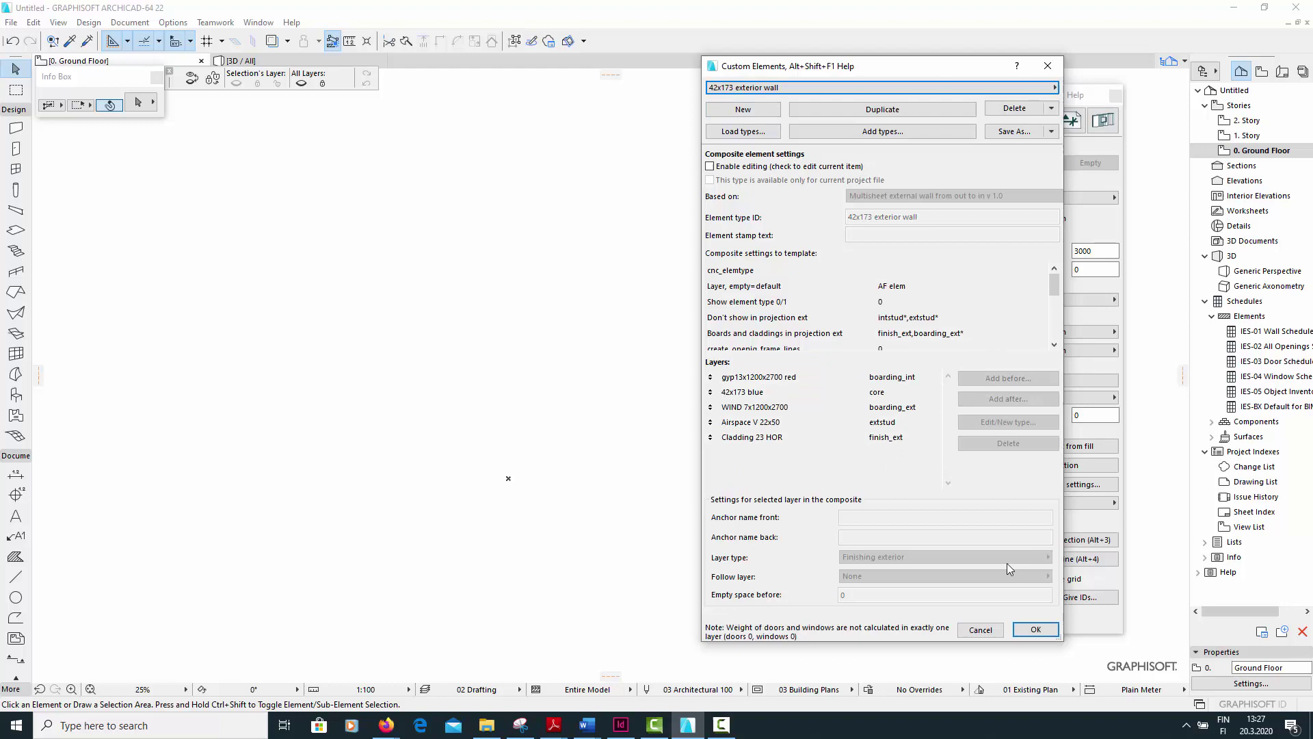
{"action": "left_click", "coordinate": [1035, 629]}
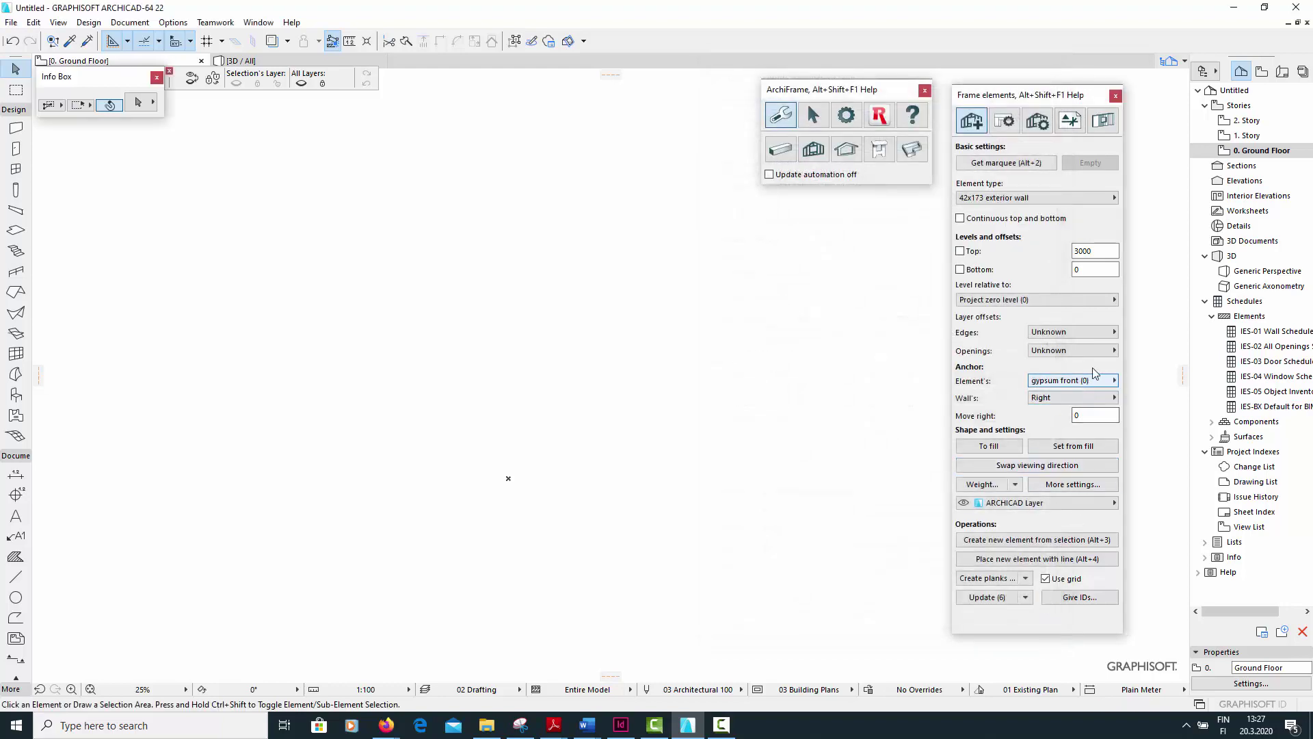
{"action": "left_click", "coordinate": [1094, 336]}
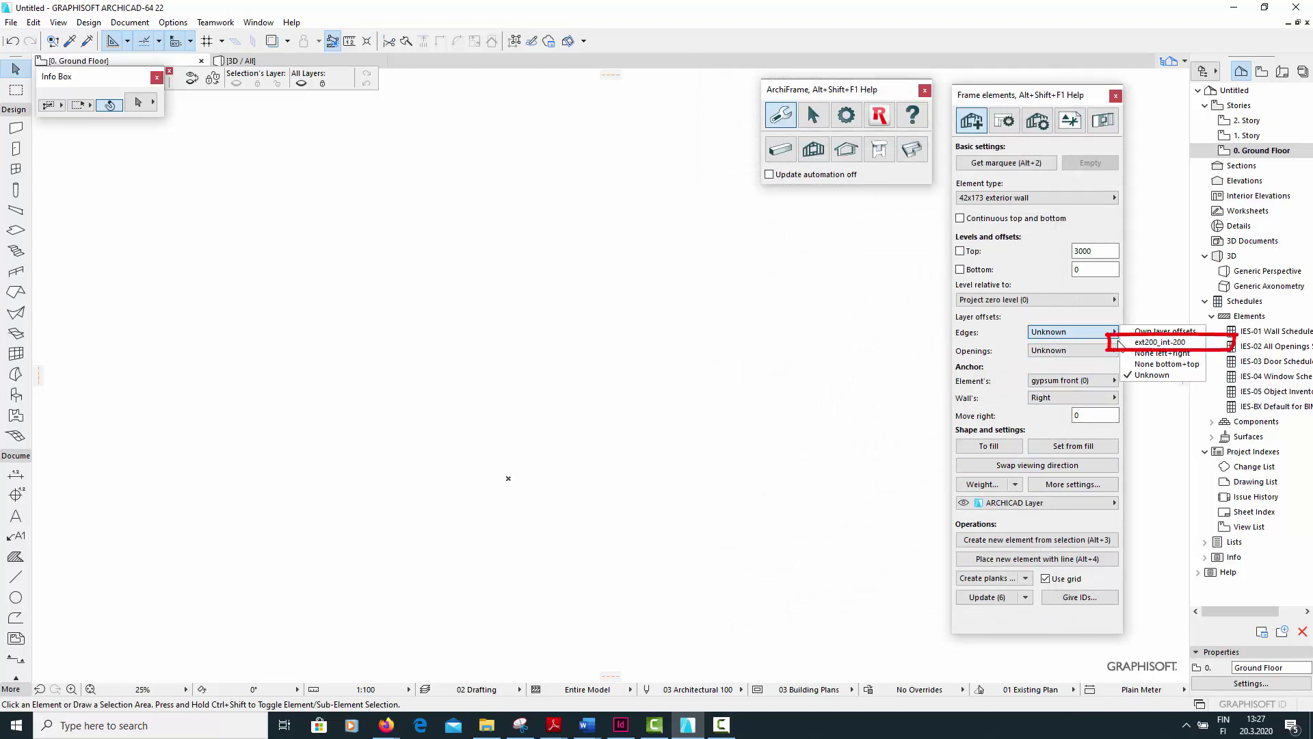
{"action": "left_click", "coordinate": [1137, 342]}
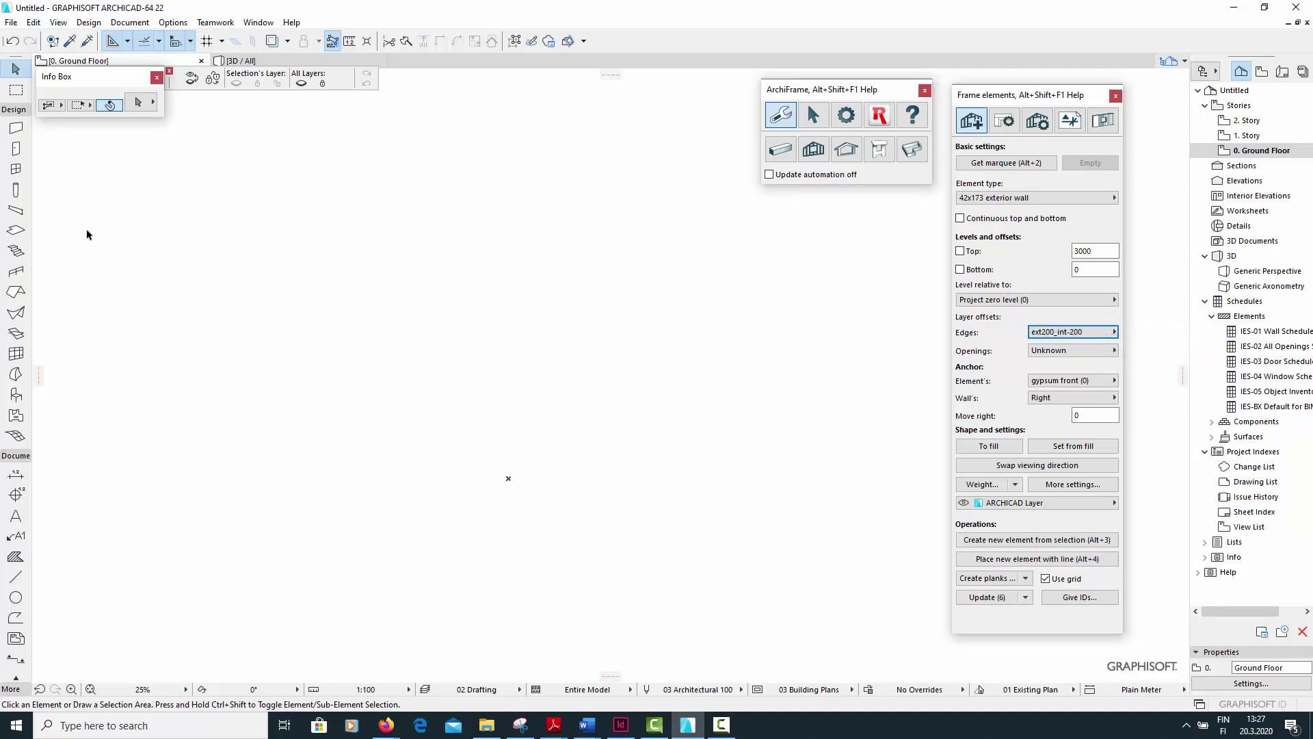
- Draw a straight wall on the floor plan with the Wall tool
{"action": "left_click", "coordinate": [16, 130]}
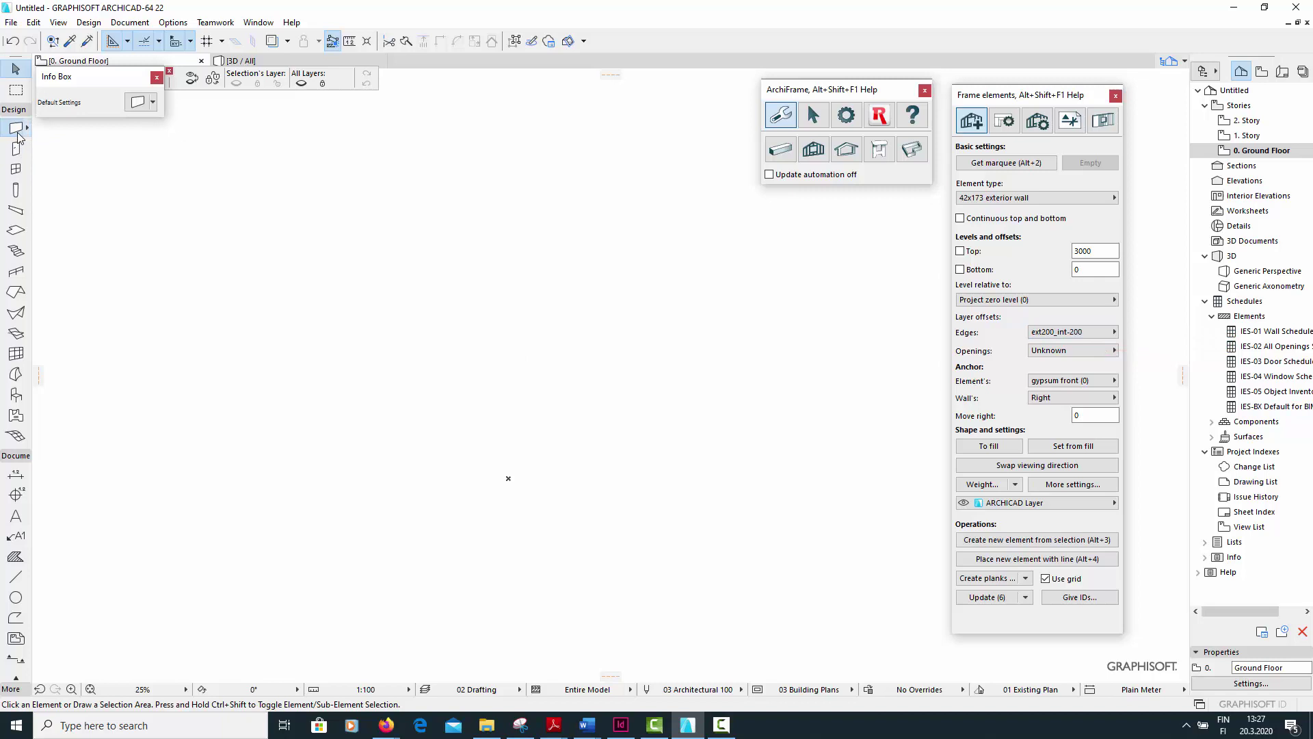
{"action": "left_click", "coordinate": [484, 383]}
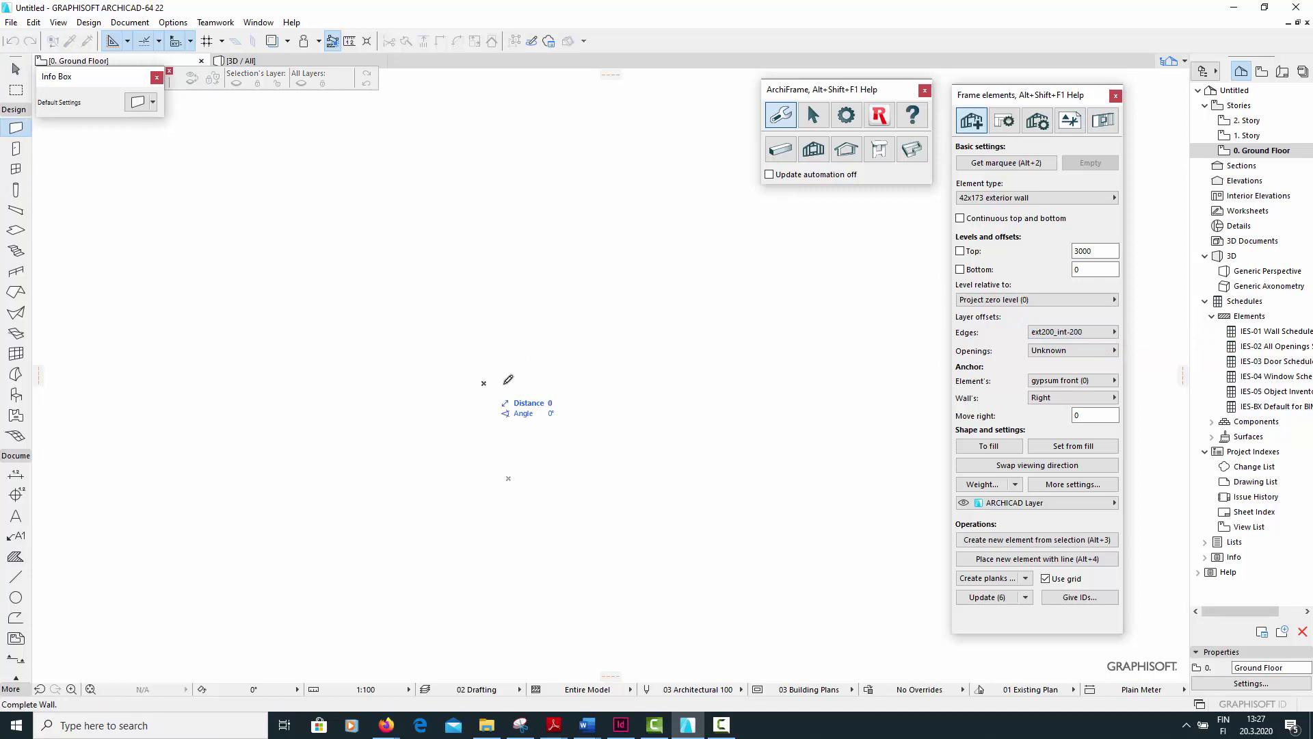
{"action": "left_click", "coordinate": [627, 384]}
{"action": "scroll", "coordinate": [580, 383], "scroll_direction": "up", "scroll_amount": 5}
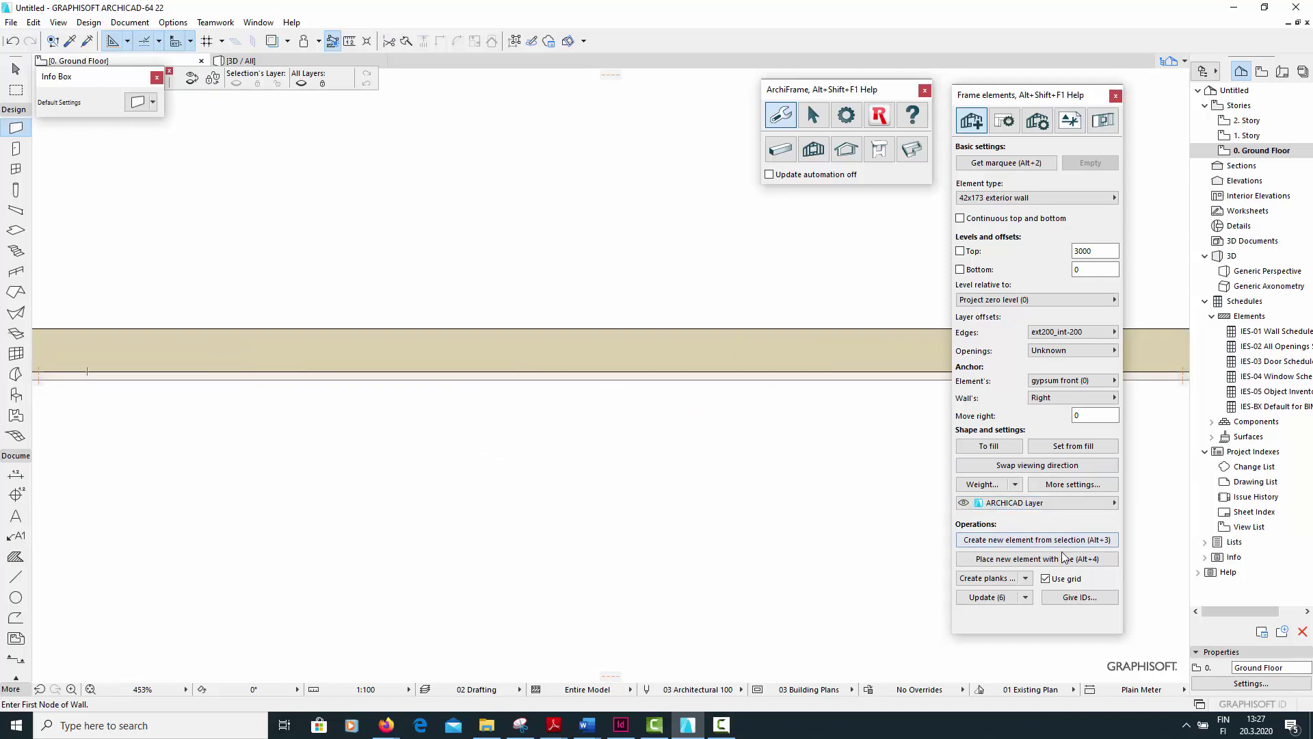
- Place frame element SW-002 along the wall with a line and view it in 3D
{"action": "left_click", "coordinate": [1037, 559]}
{"action": "left_click", "coordinate": [808, 329]}
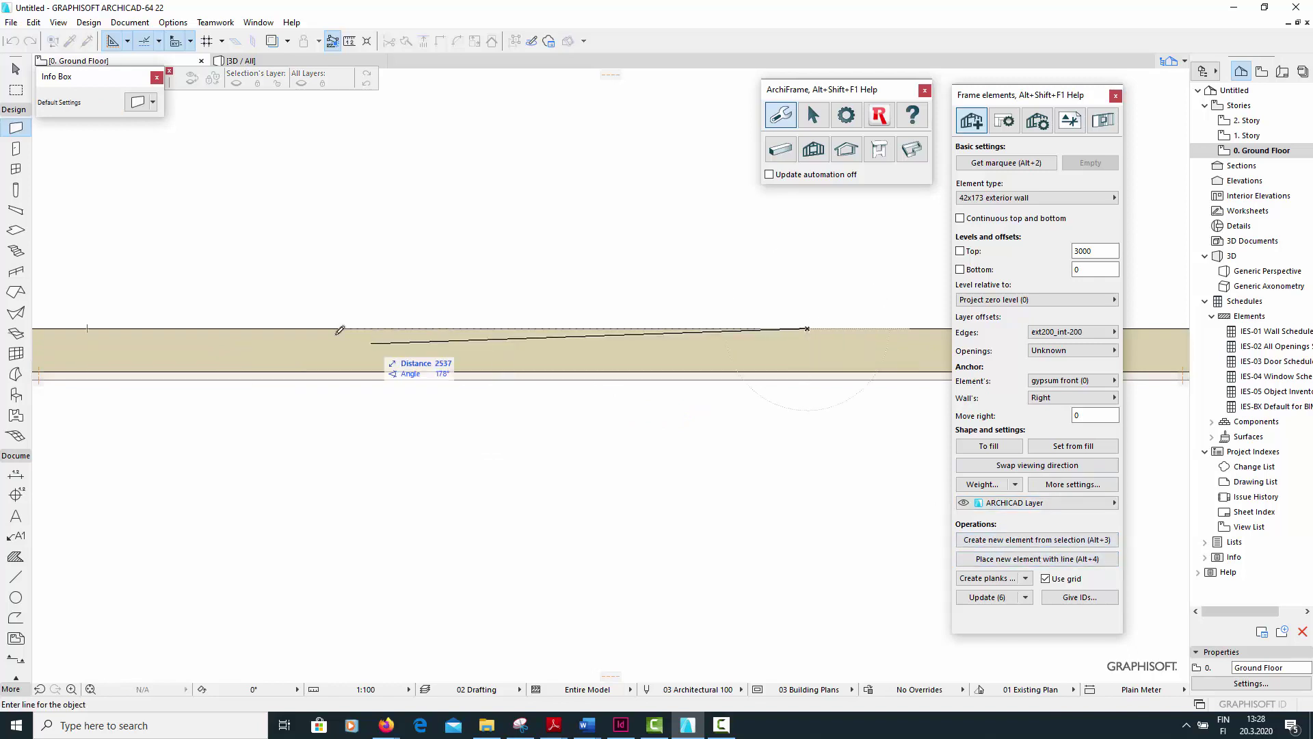
{"action": "left_click", "coordinate": [210, 329]}
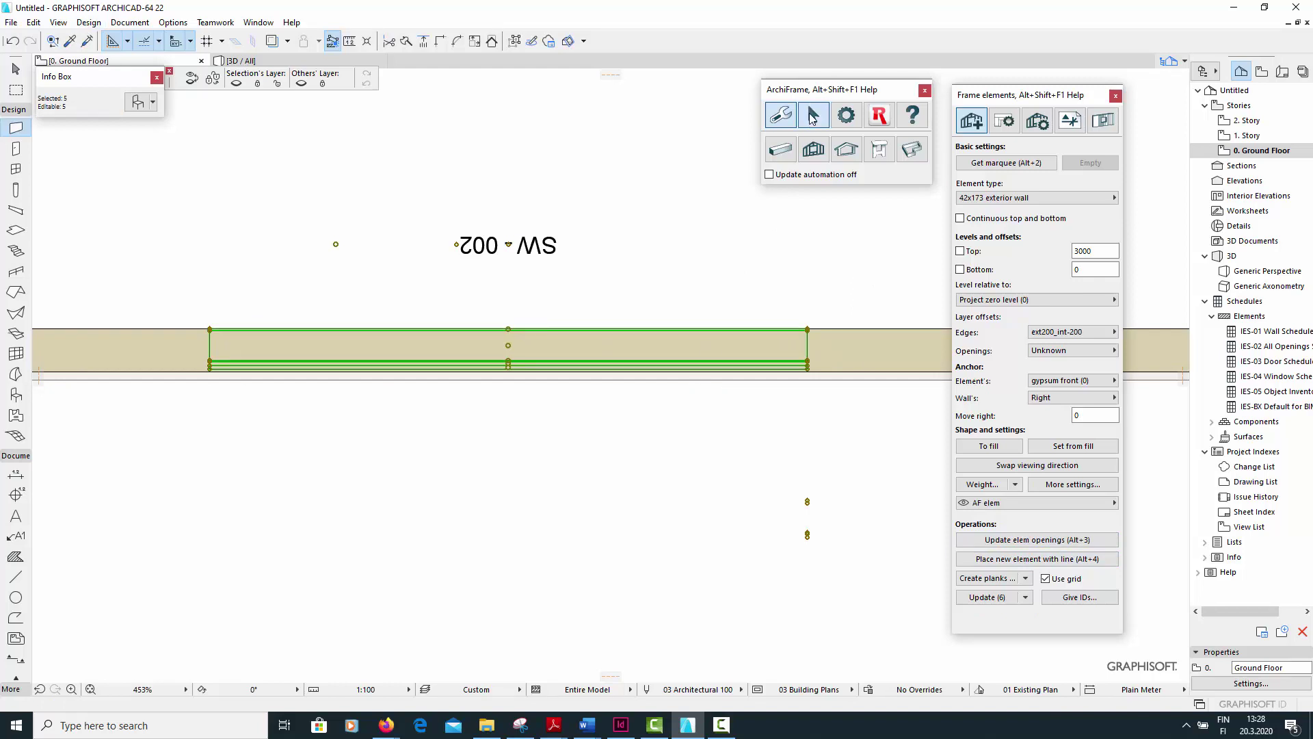
{"action": "left_click", "coordinate": [814, 117]}
{"action": "left_click", "coordinate": [889, 160]}
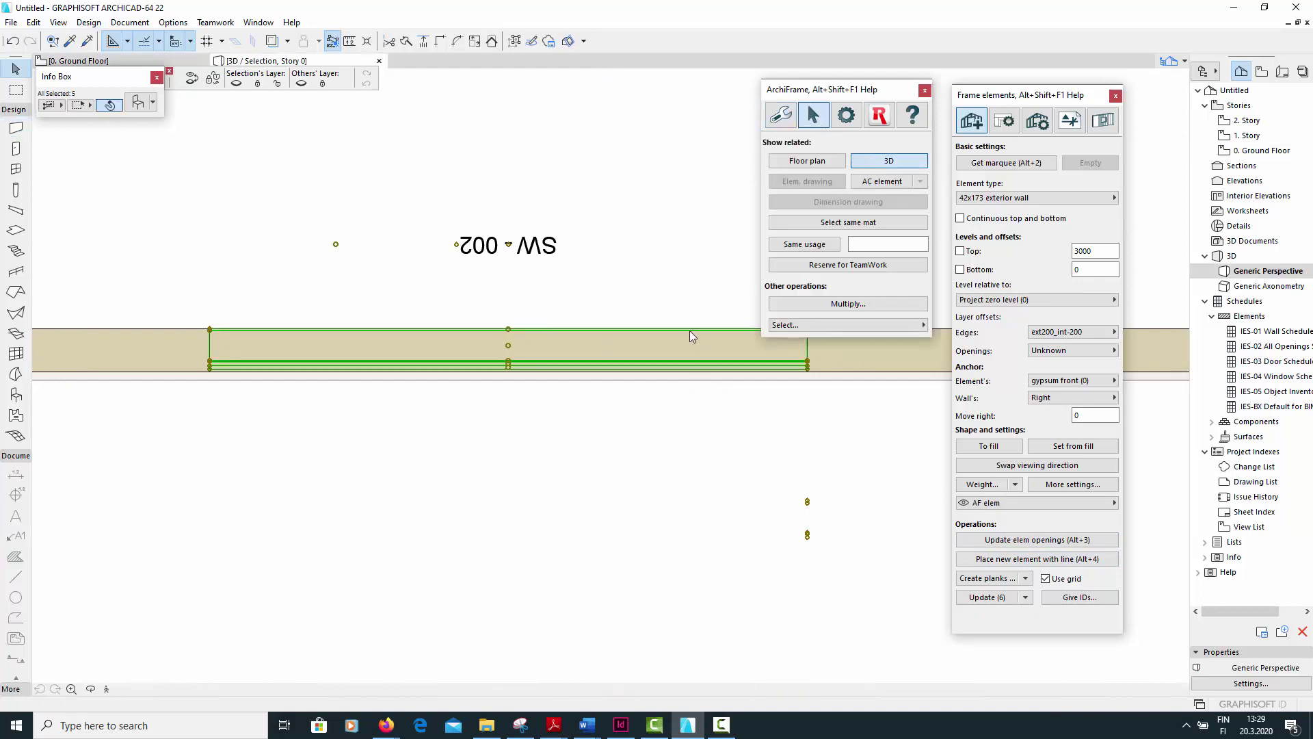